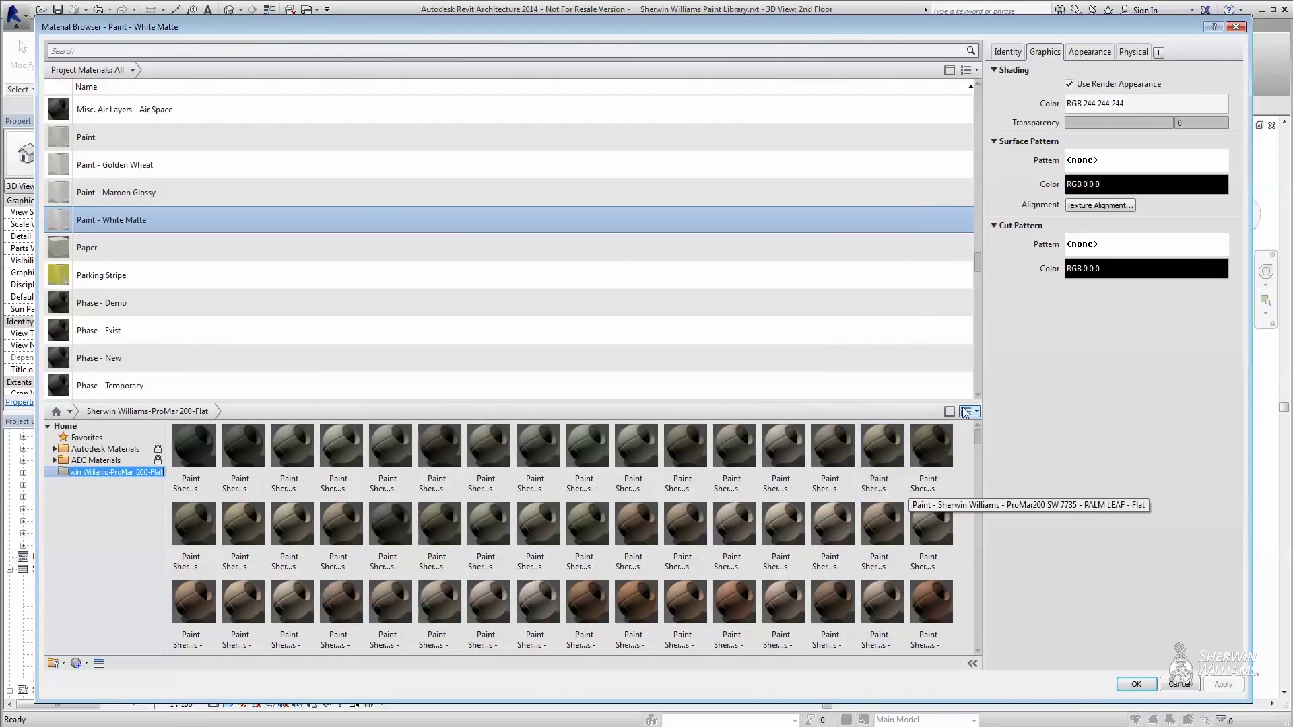
Step: Show the ProMar 200-Flat paints in List View and check OLYMPIC RANGE's appearance
left_click(974, 410)
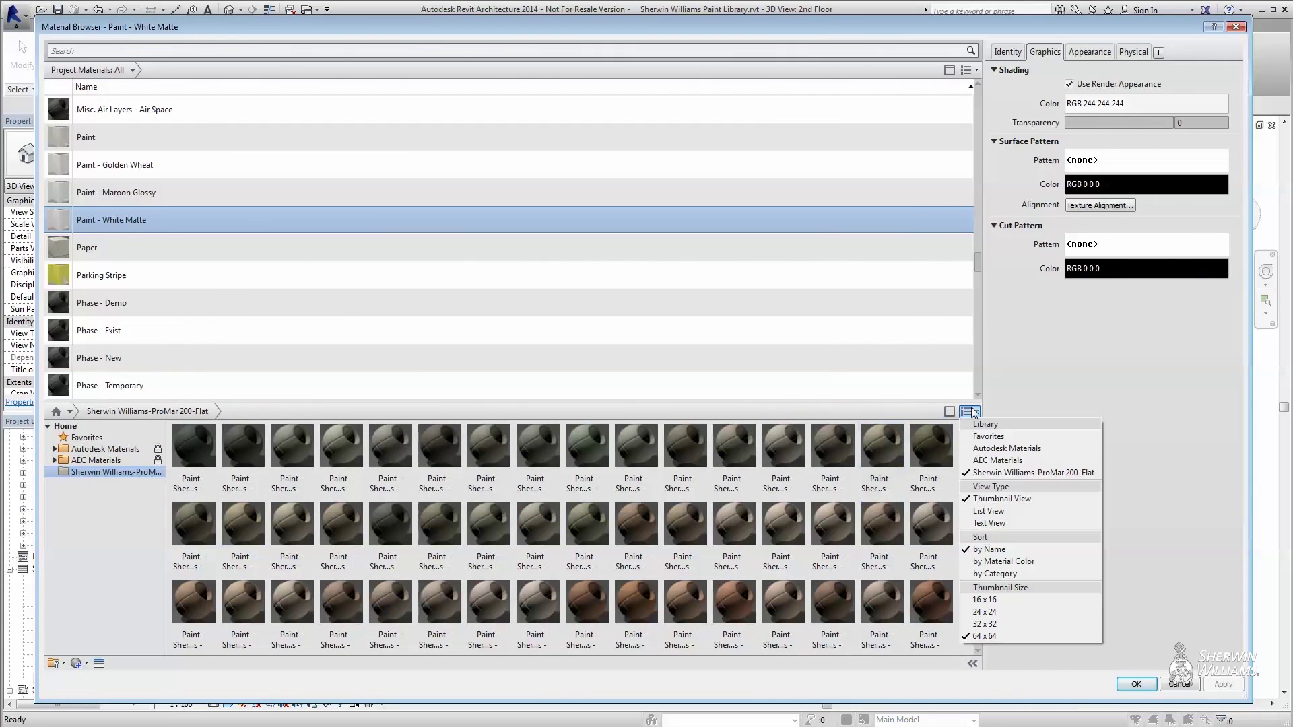
left_click(989, 511)
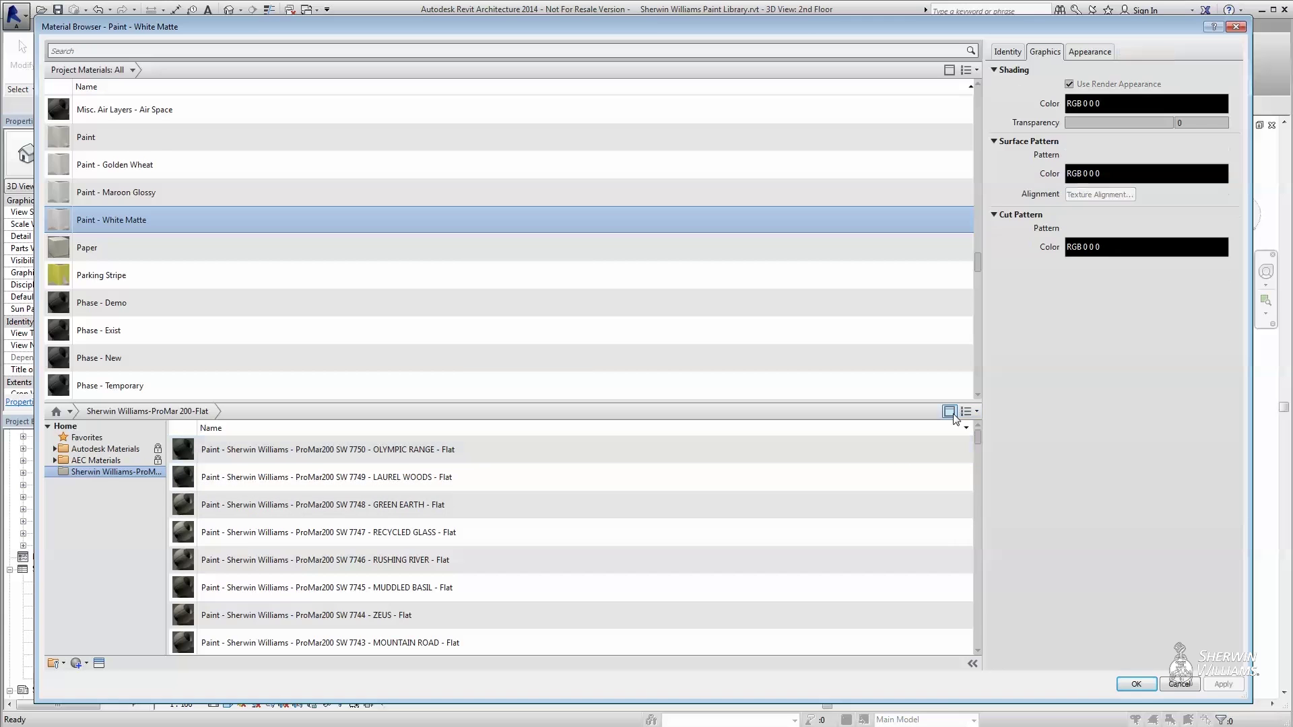
left_click(1094, 54)
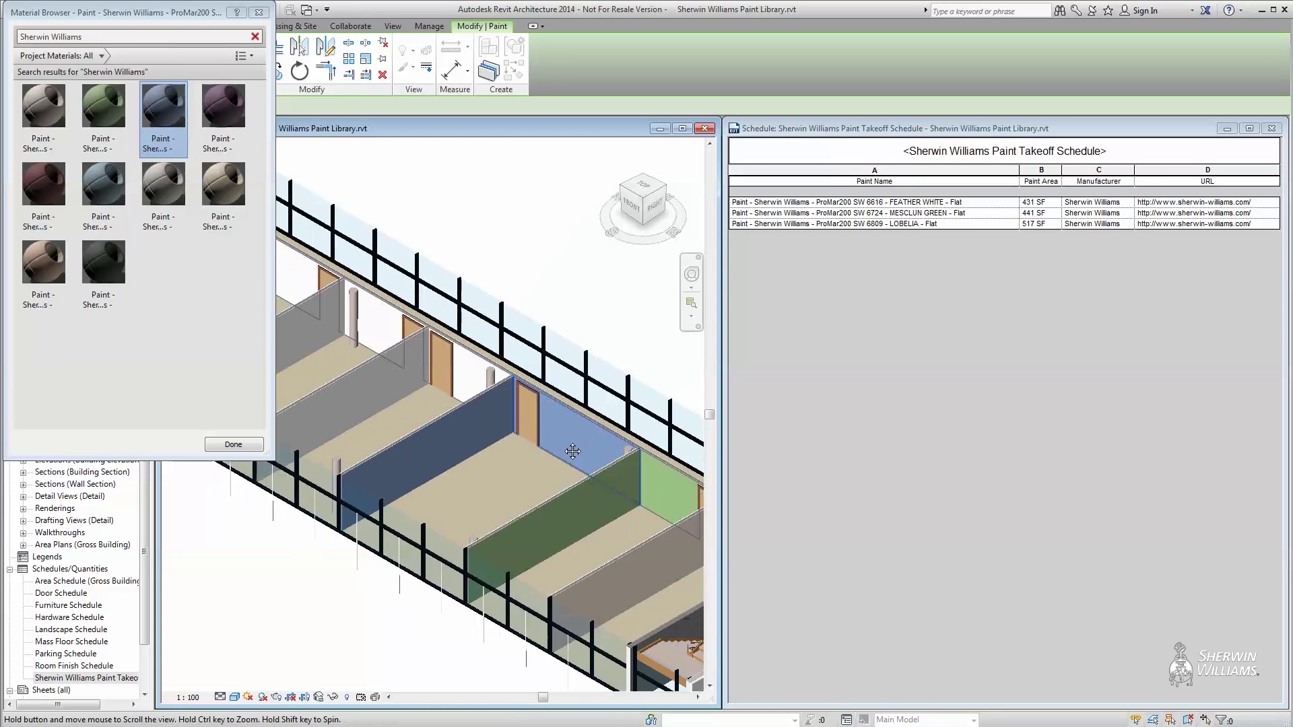
Step: Paint two partition wall faces with the purple Sherwin-Williams paint
middle_click_drag(573, 451, 623, 452)
left_click(224, 108)
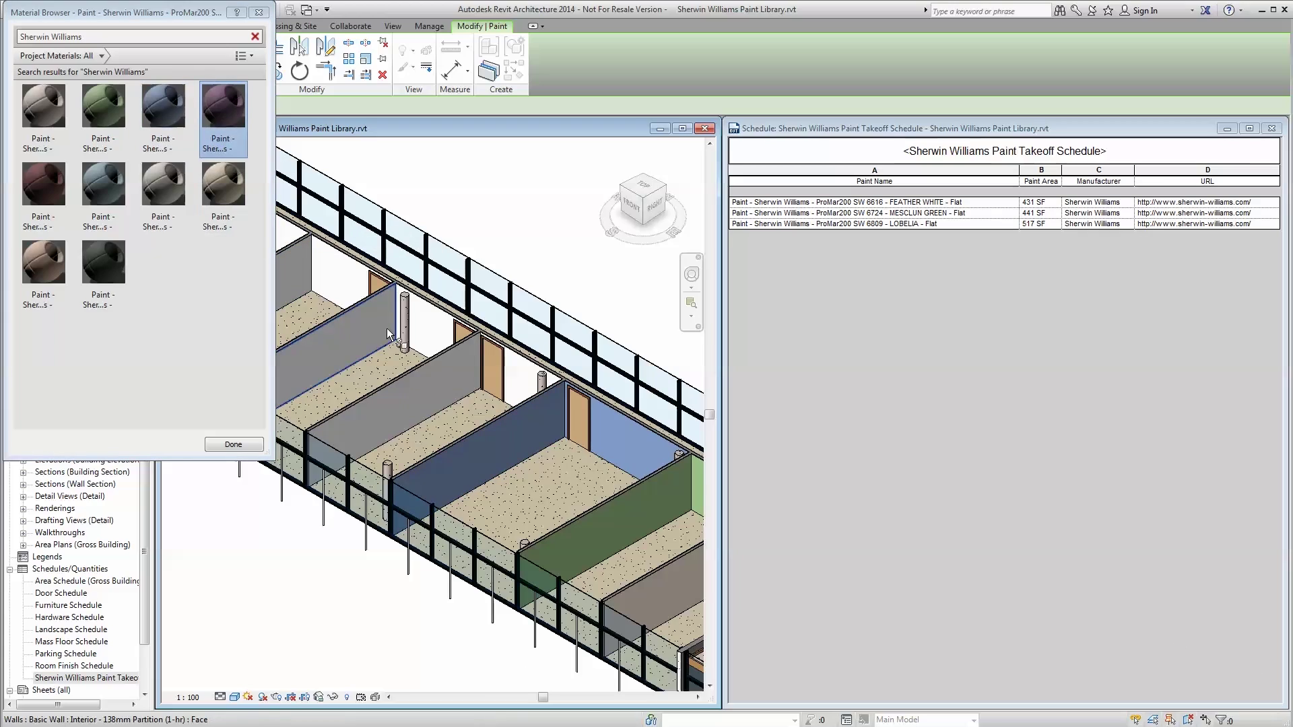
left_click(420, 389)
left_click(529, 377)
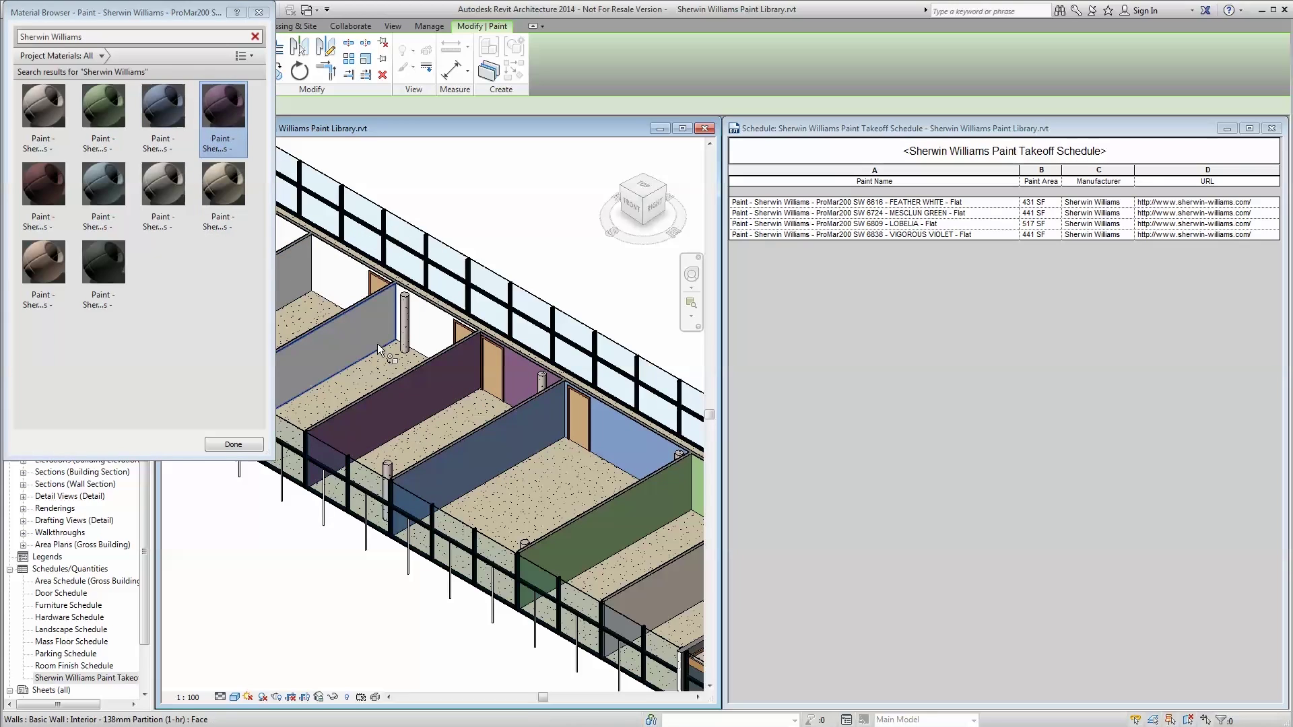
Step: Paint four wall faces in the room beside the stair FLYWAY blue
left_click(70, 201)
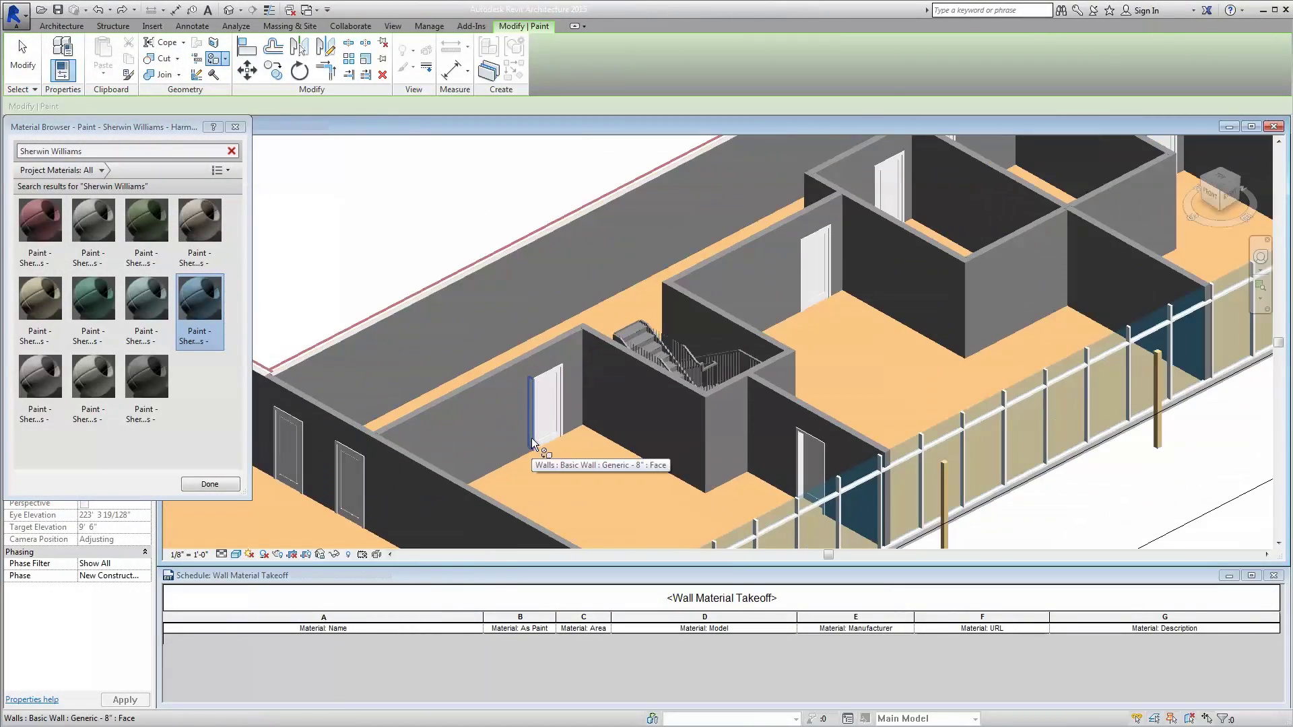
scroll(531, 438, "up", 2)
middle_click_drag(531, 438, 430, 383)
left_click(416, 383)
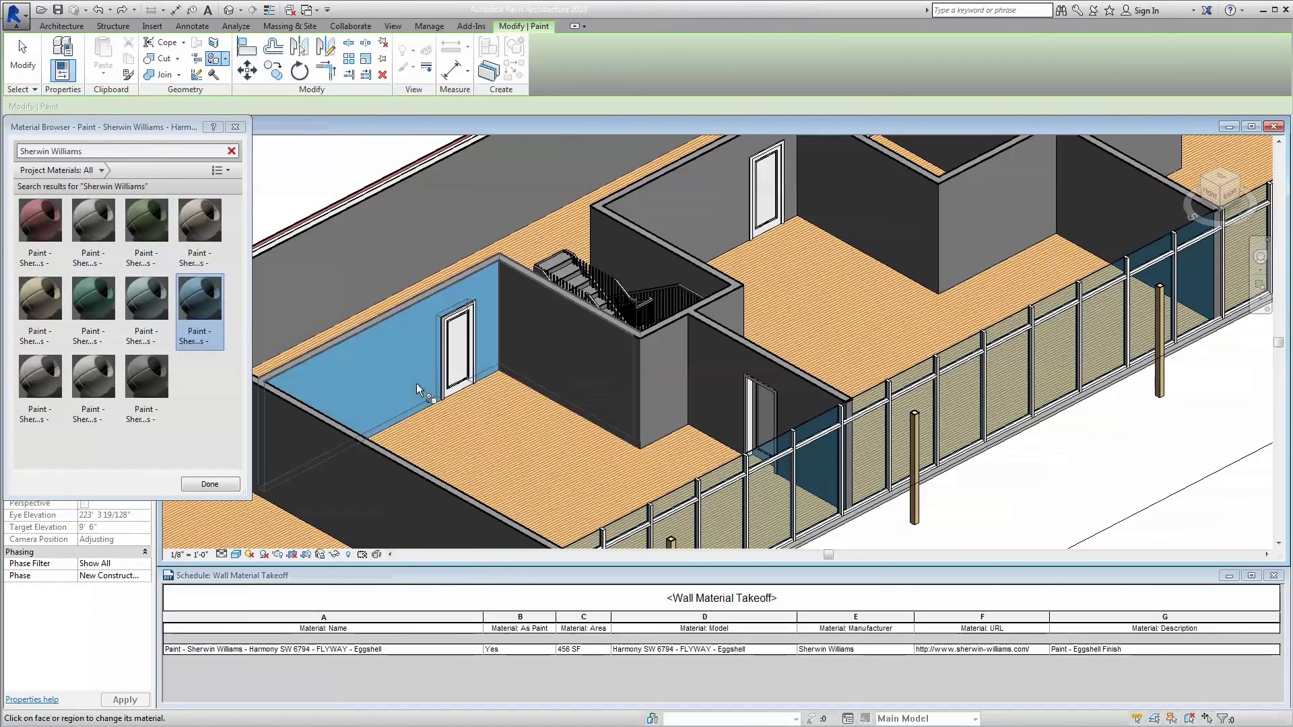
left_click(538, 374)
left_click(663, 374)
left_click(701, 376)
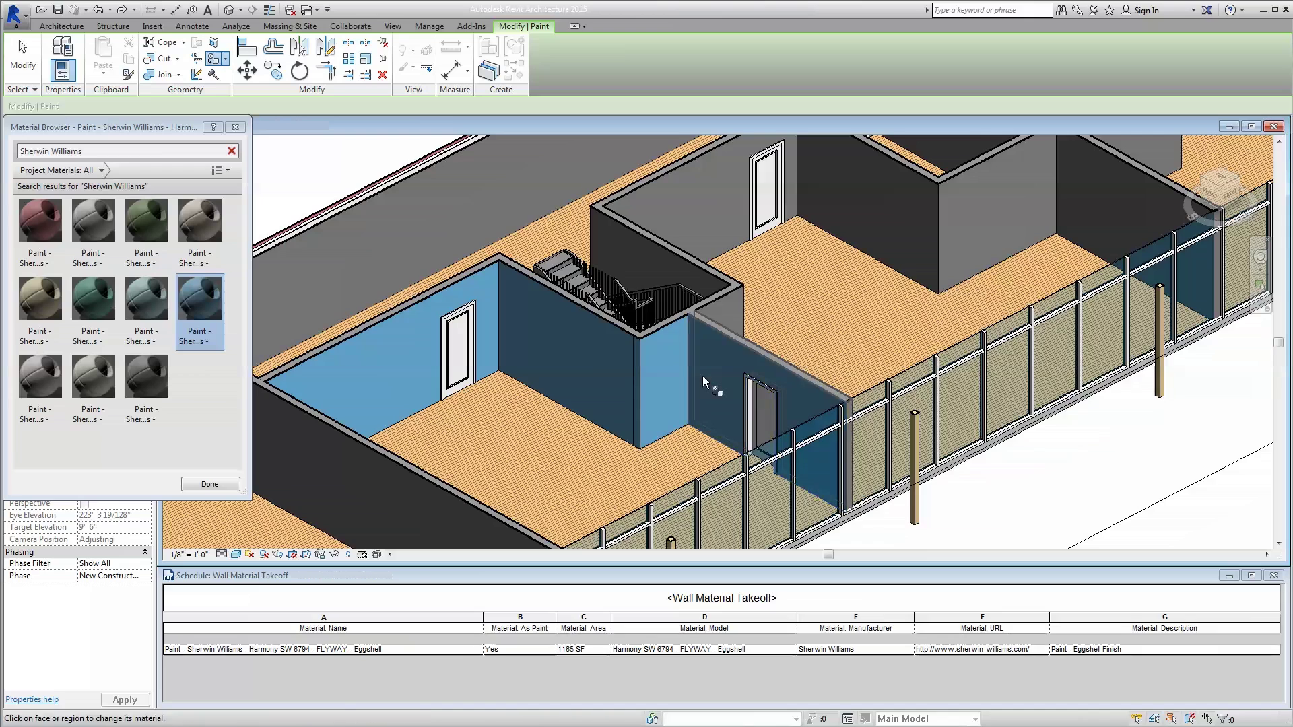
Step: Paint three wall faces in the neighbouring room JARGON JADE teal
mouse_move(703, 373)
middle_mouse_down()
mouse_move(550, 394)
mouse_move(476, 458)
mouse_move(433, 454)
middle_mouse_up()
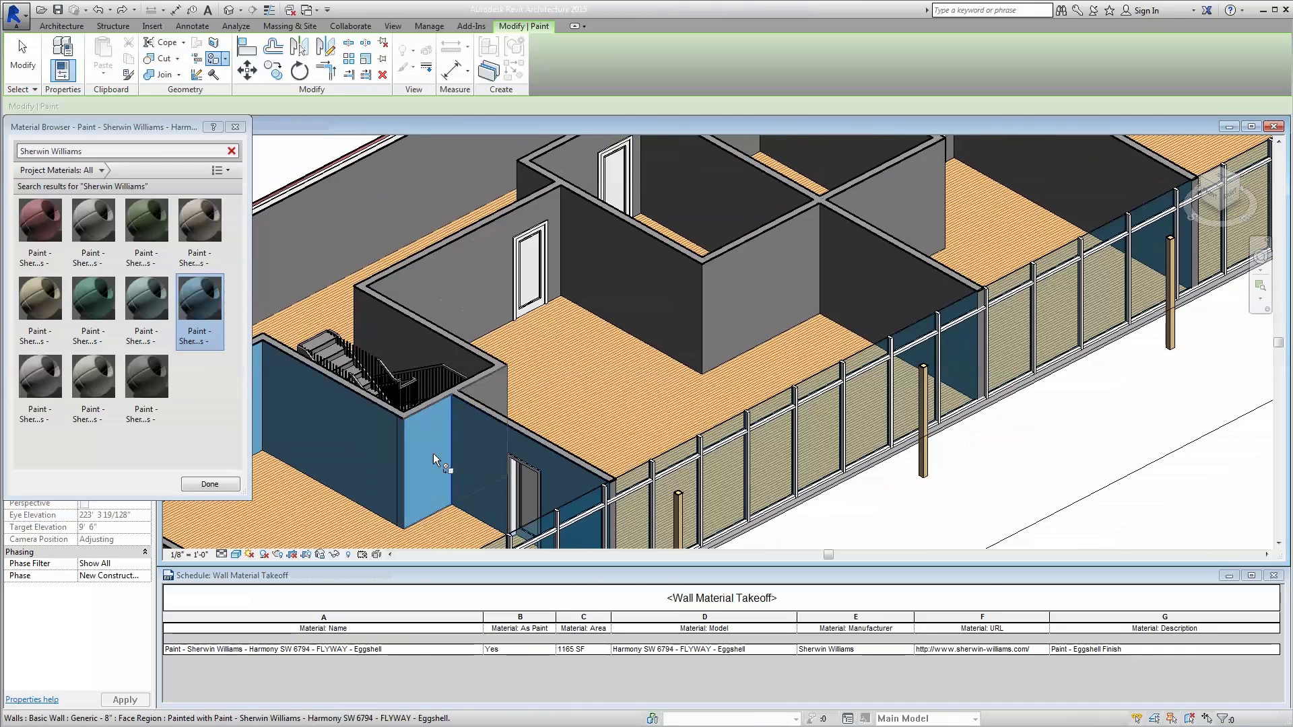
left_click(94, 300)
left_click(449, 297)
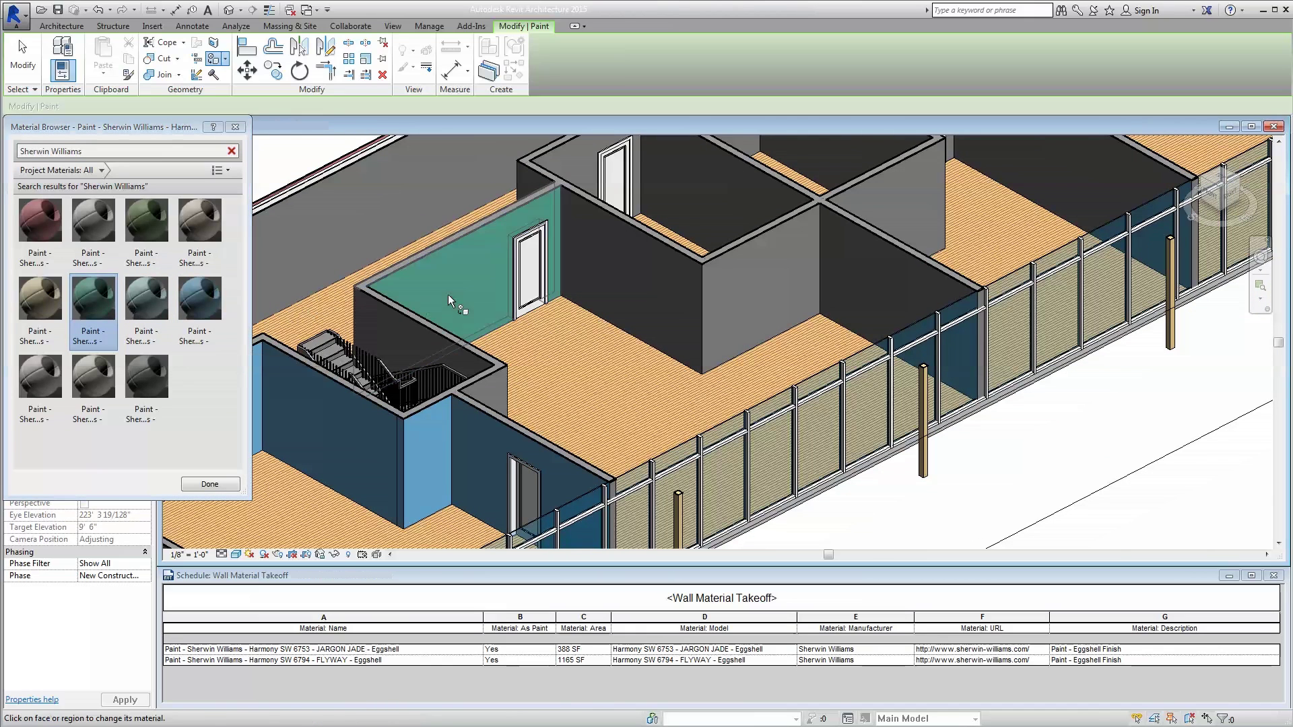
left_click(586, 277)
left_click(726, 284)
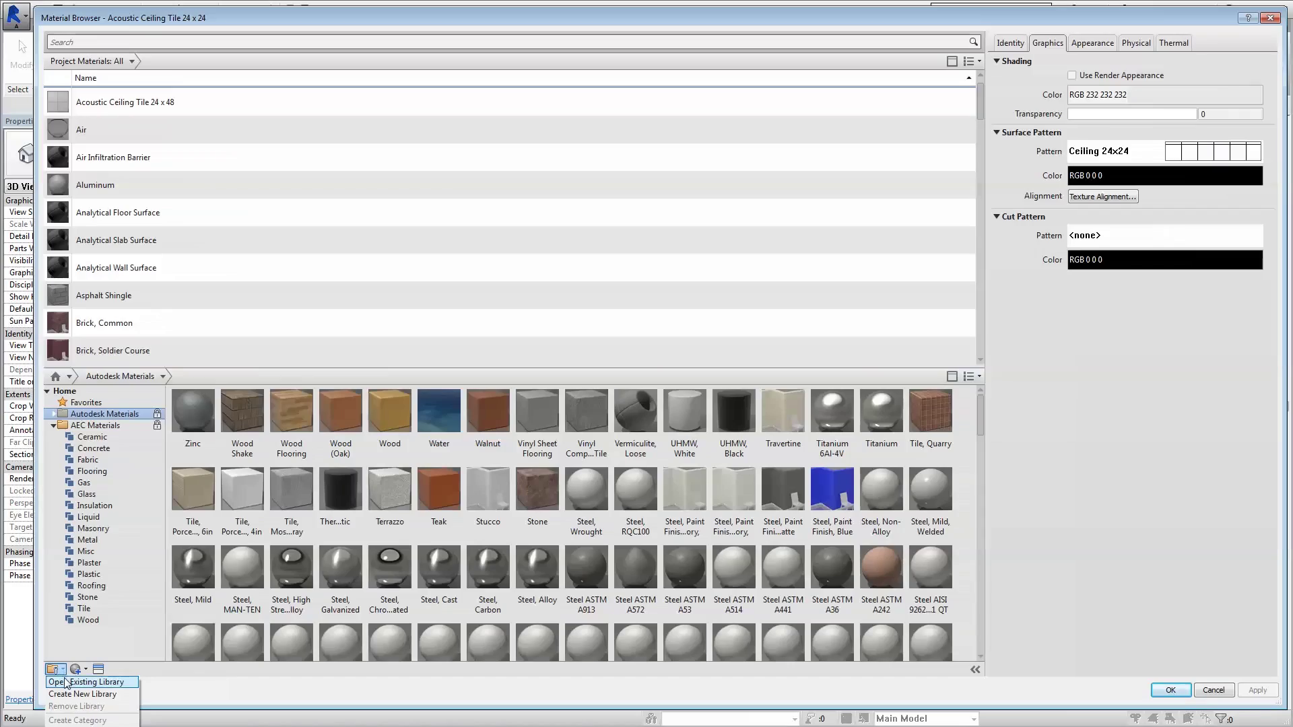
Step: Open the existing library Sherwin Williams - Harmony - Eggshell.adsklib
left_click(65, 680)
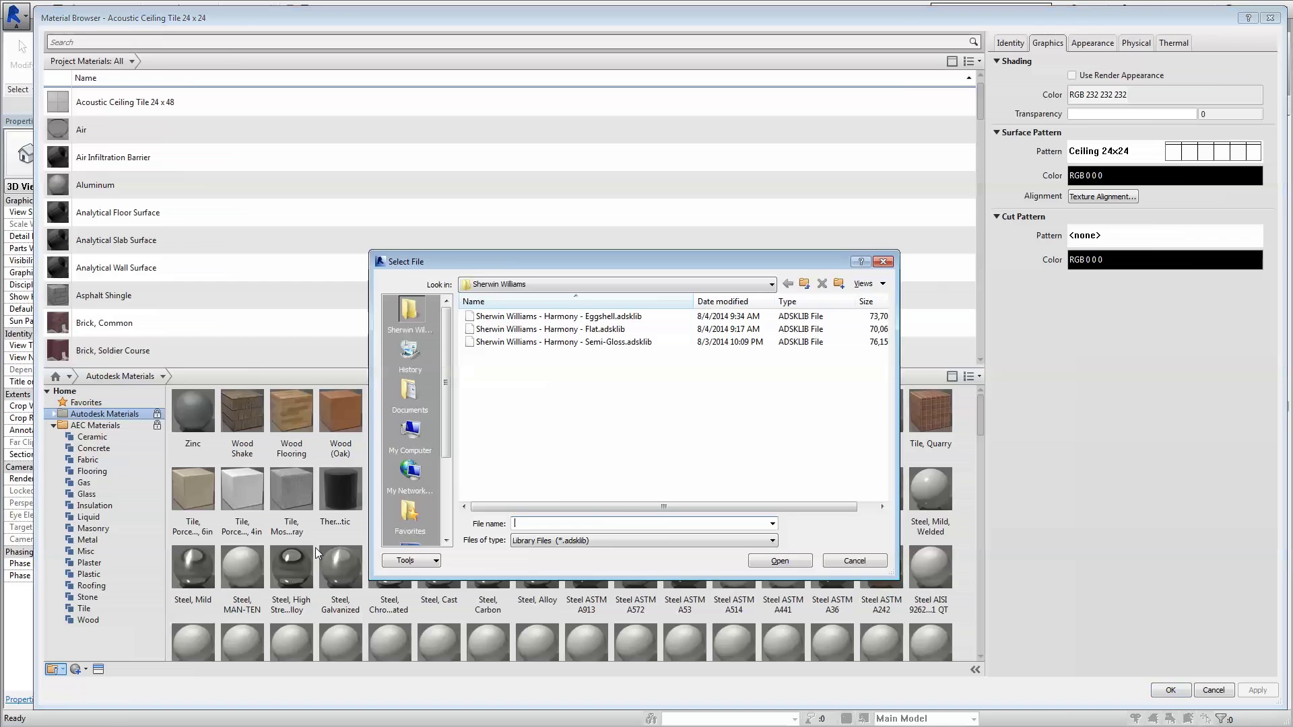
left_click(557, 316)
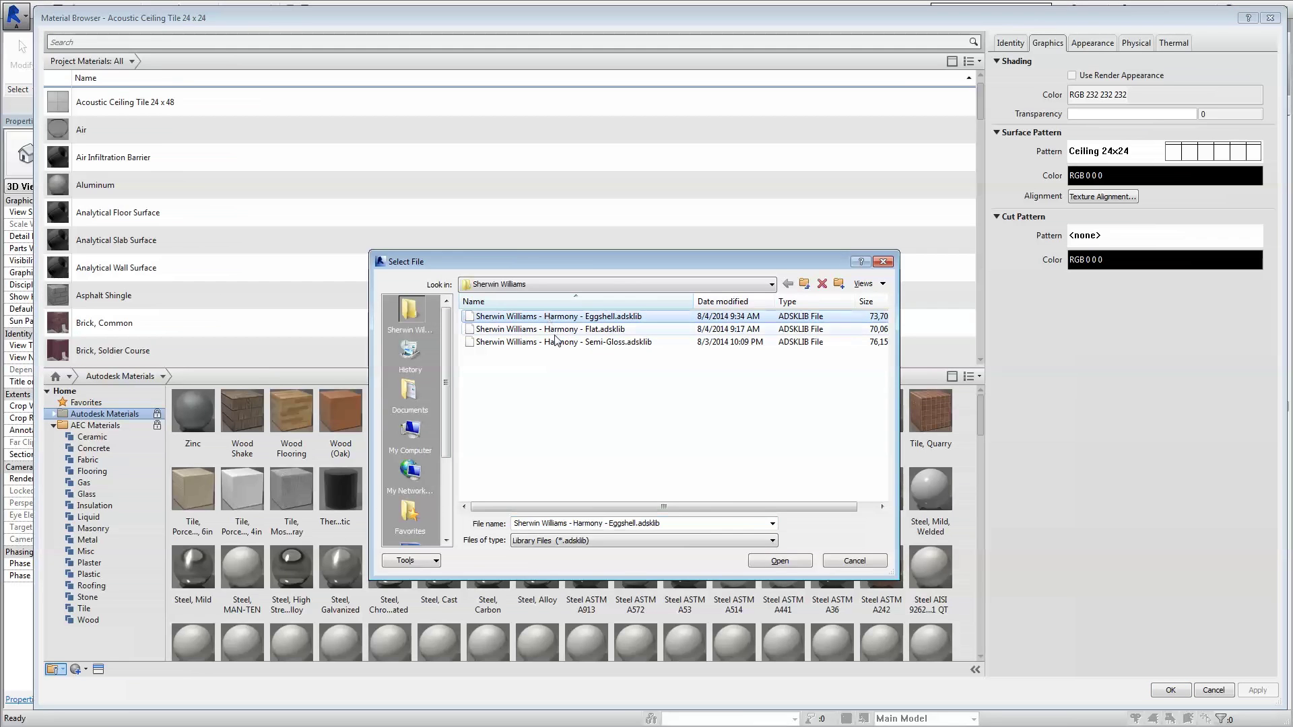
left_click(764, 560)
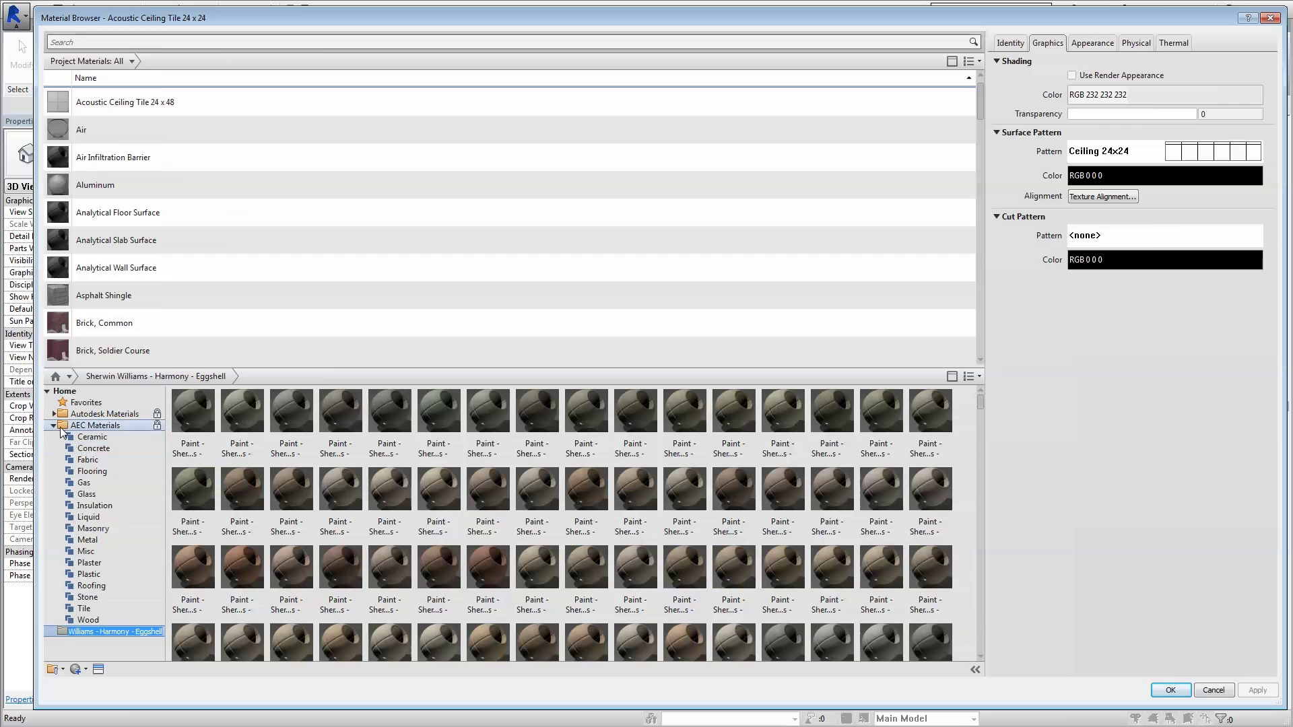
Step: Collapse the AEC Materials folder and bring up the Sherwin Williams library's options
left_click(54, 427)
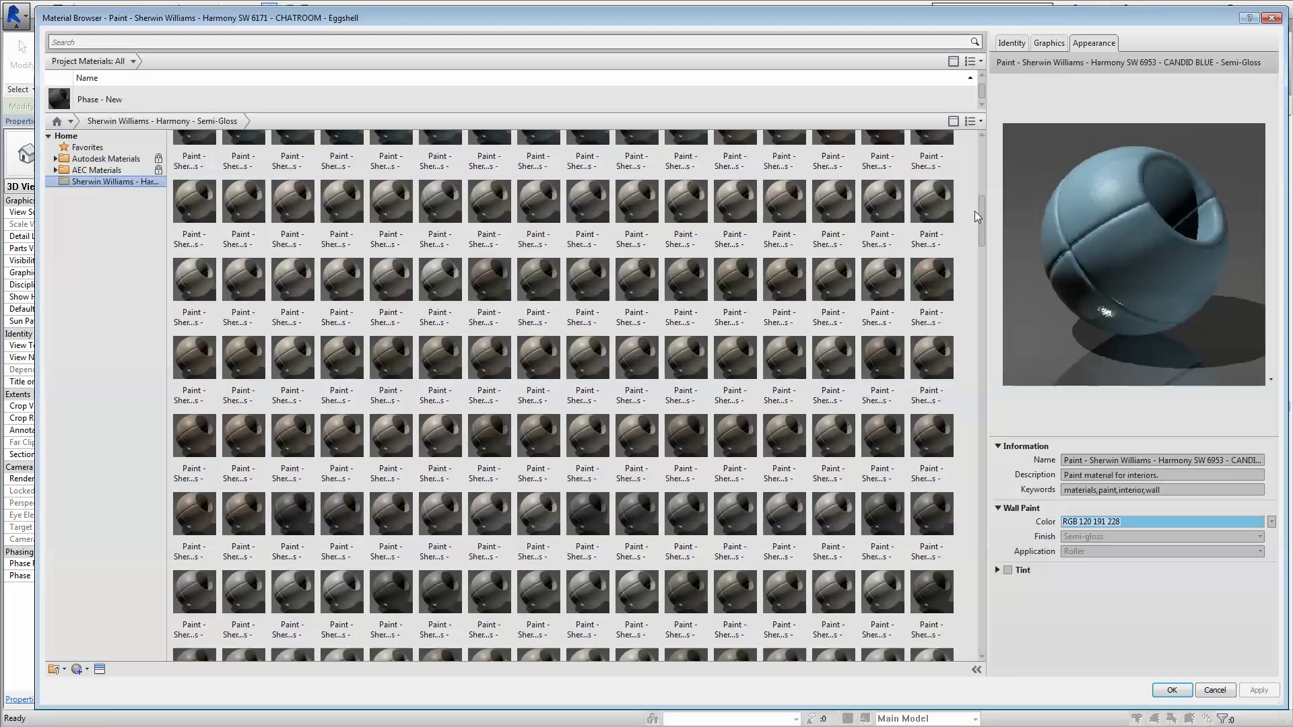
left_click_drag(975, 223, 969, 322)
left_click_drag(972, 328, 971, 337)
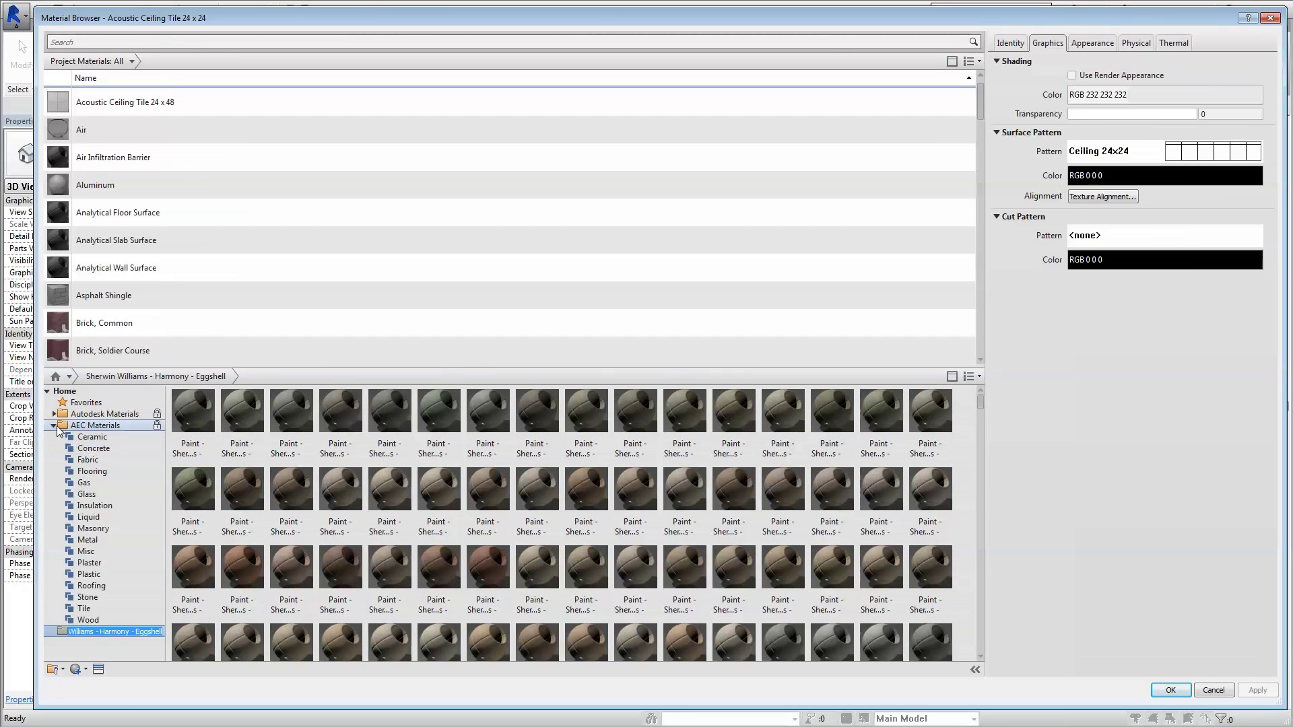
left_click(54, 427)
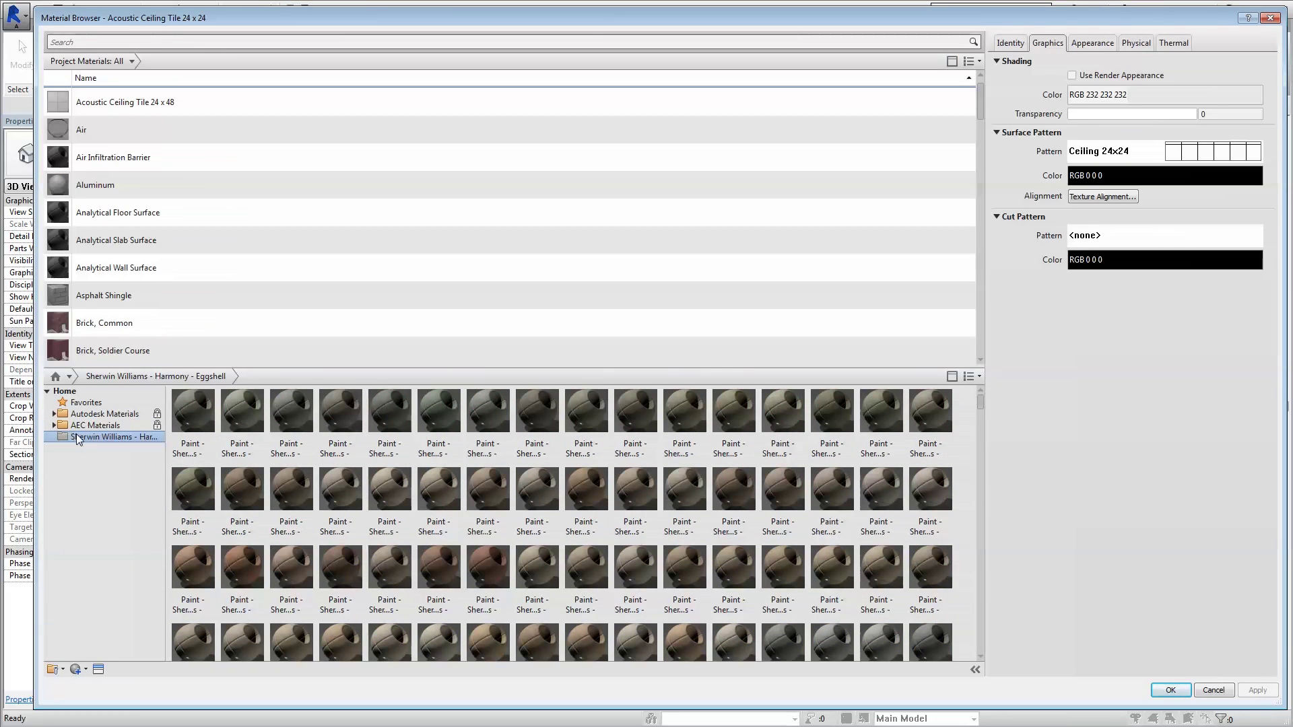
right_click(78, 439)
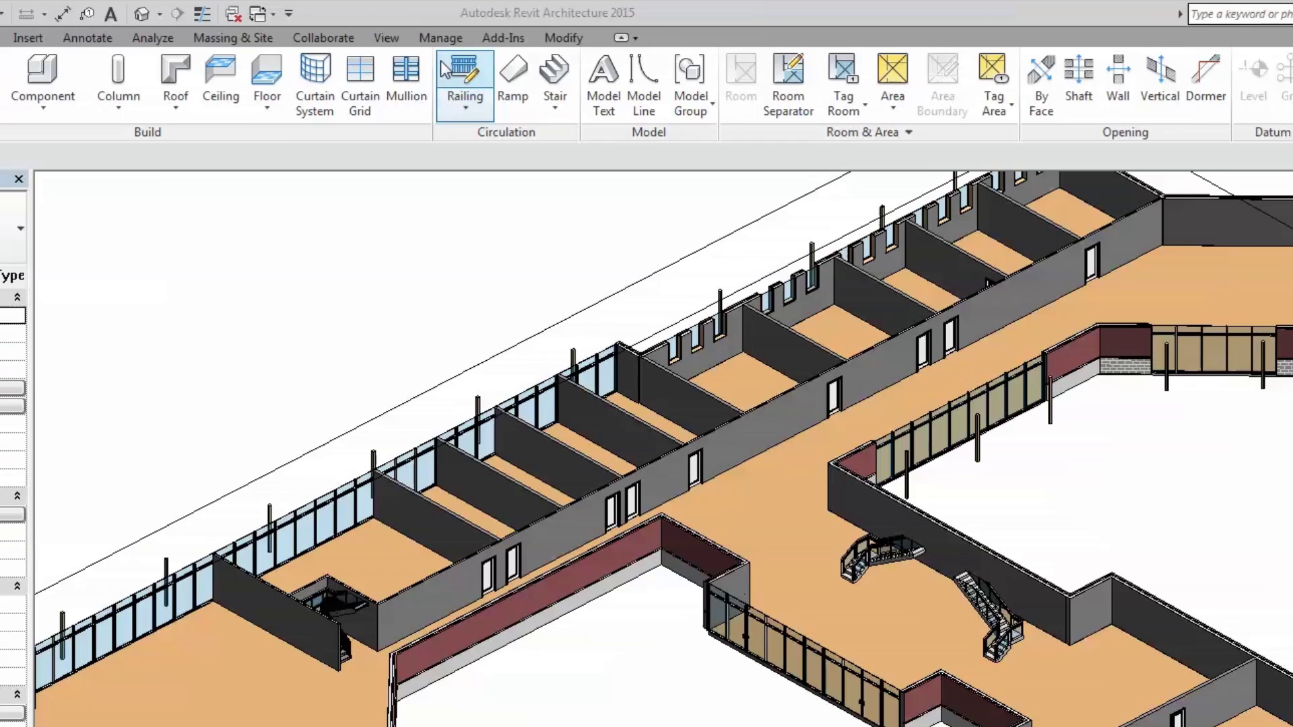
Step: Open the Material Browser from the Manage tab's Materials command
left_click(430, 27)
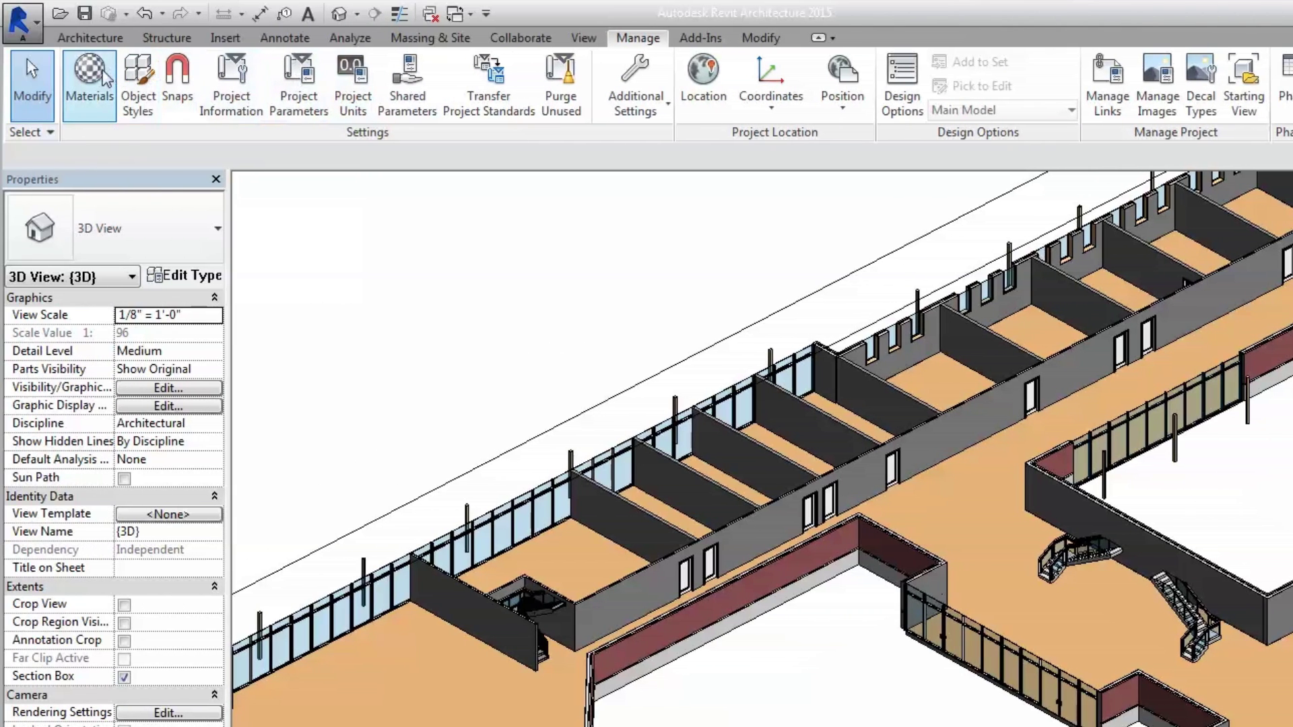
left_click(101, 78)
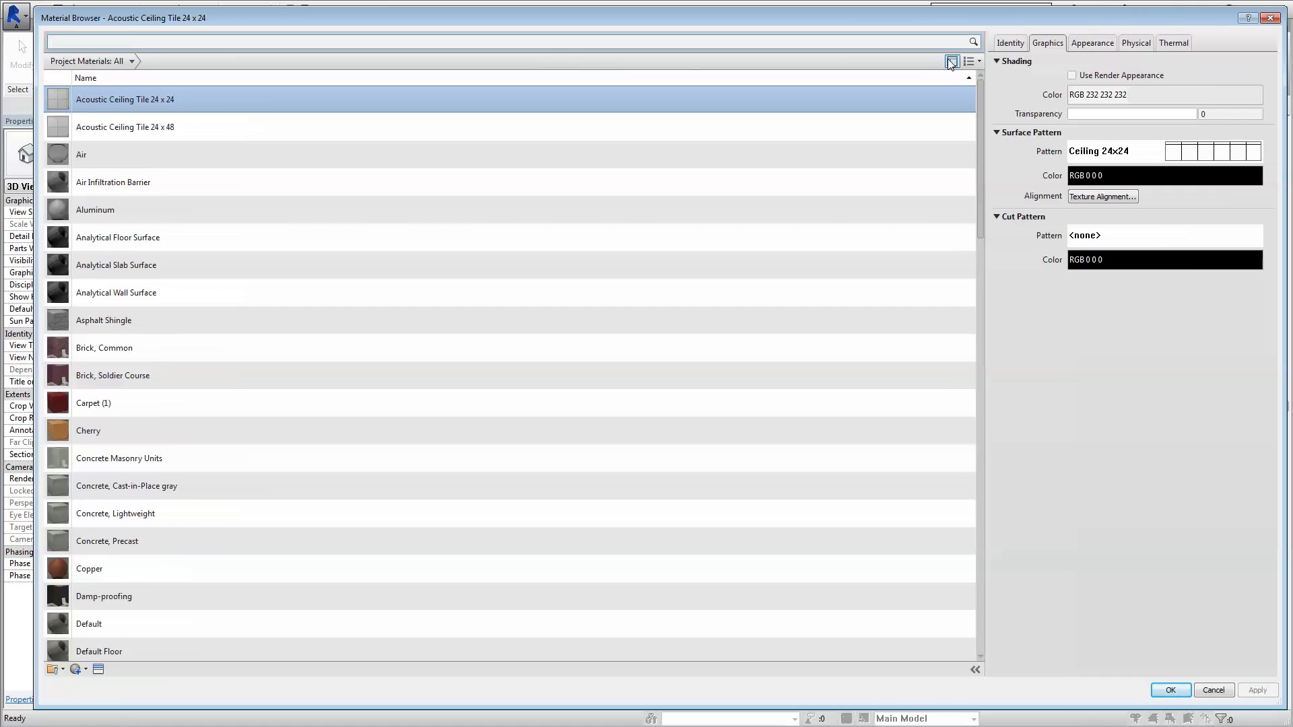
Step: Show the library pane and select Sherwin Williams - Harmony - Eggshell.adsklib via Open Existing Library
left_click(951, 62)
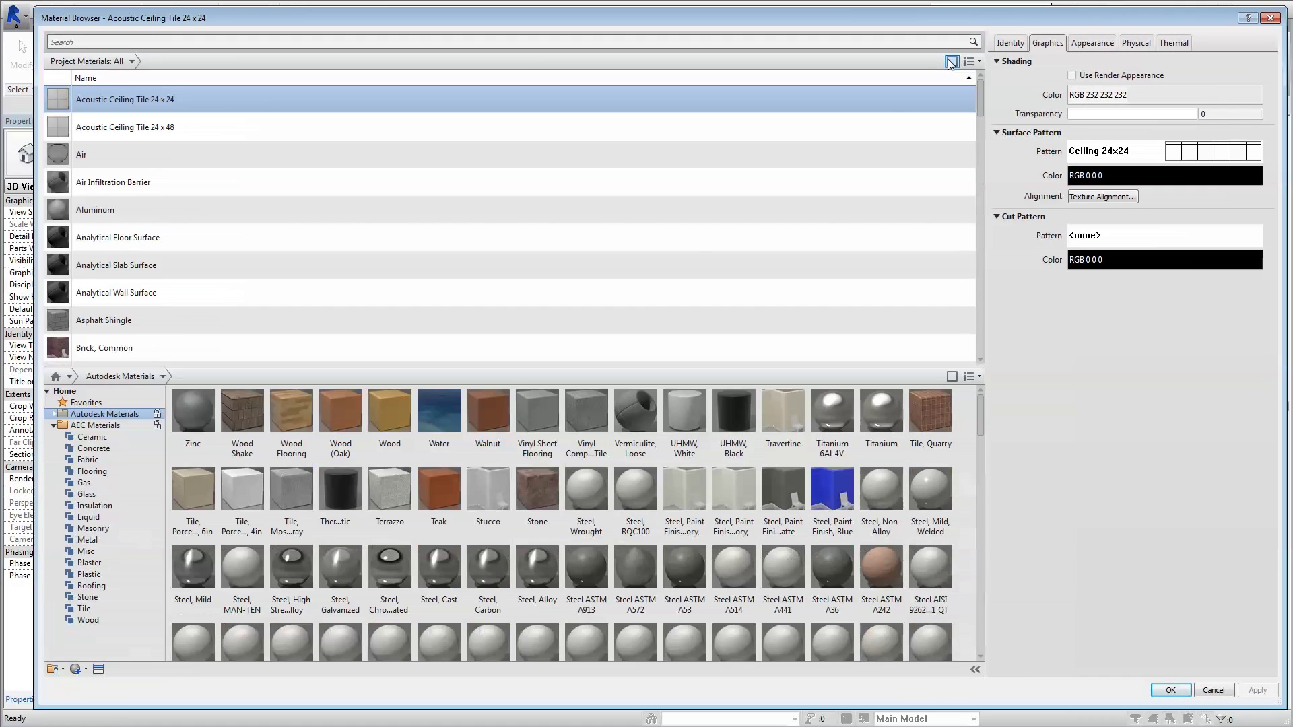
scroll(692, 254, "down", 1)
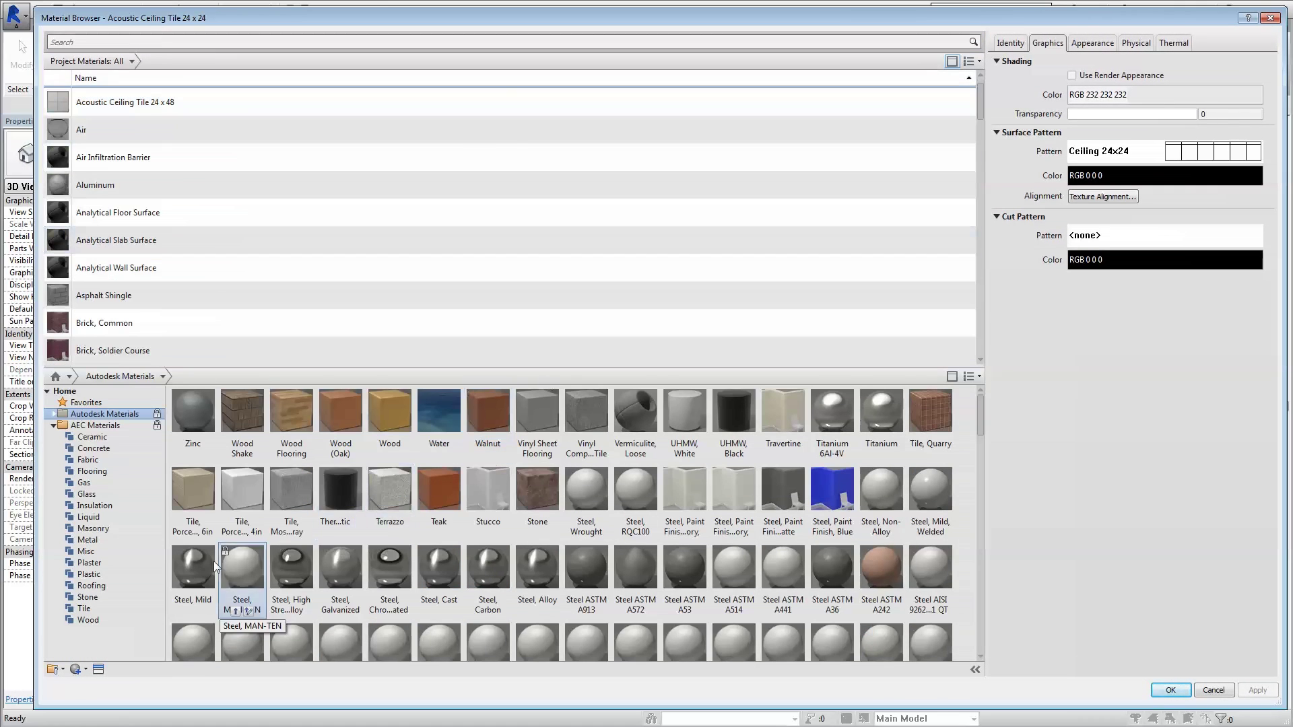
left_click(63, 670)
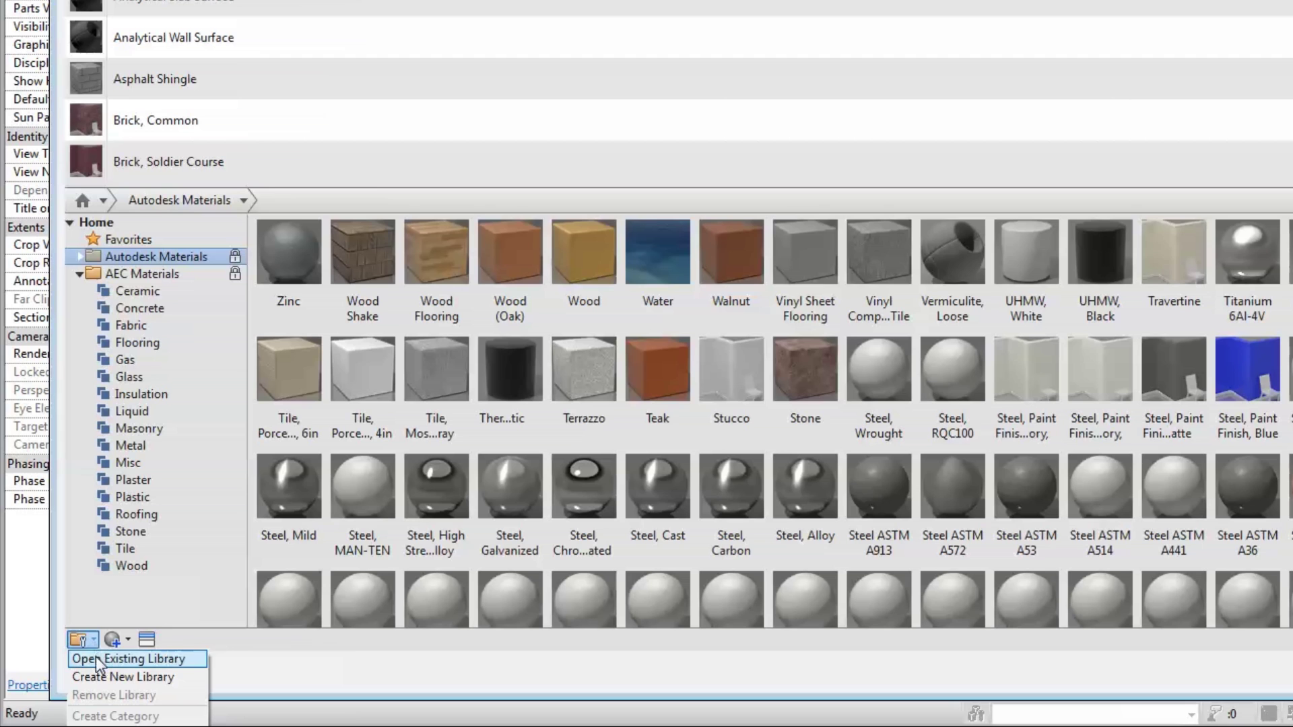
left_click(101, 658)
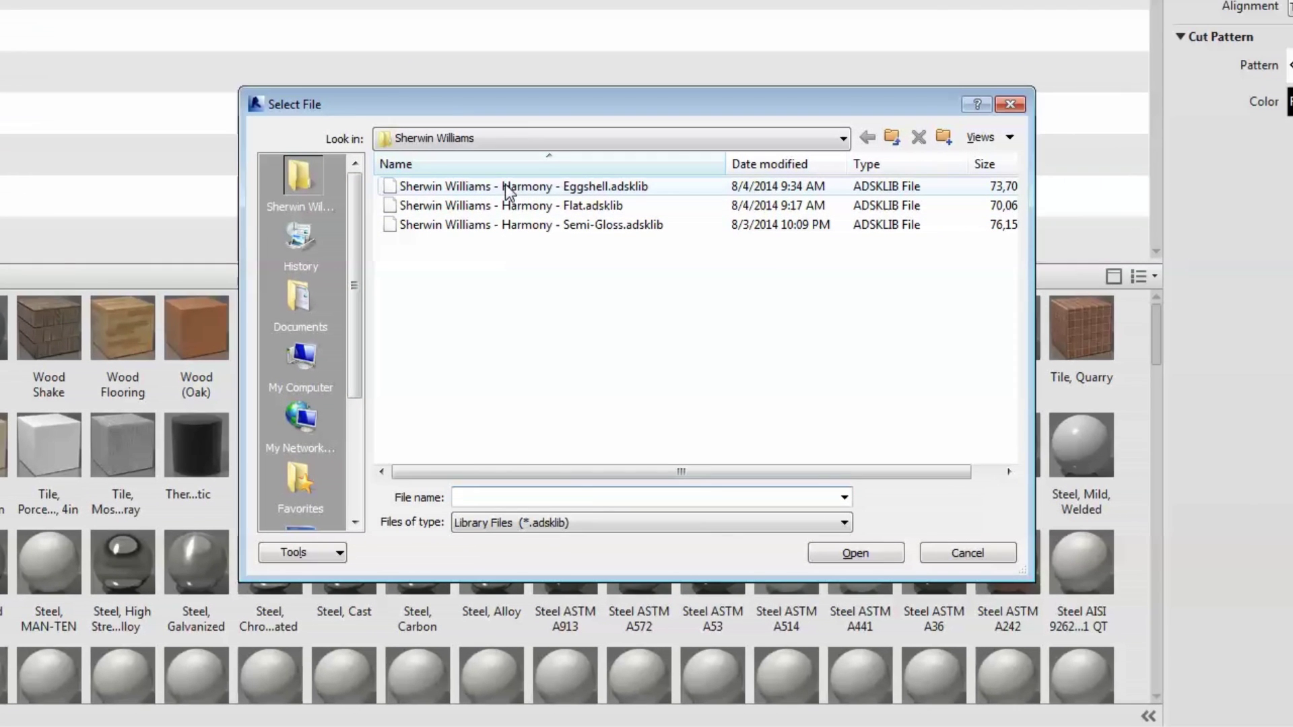
left_click(505, 186)
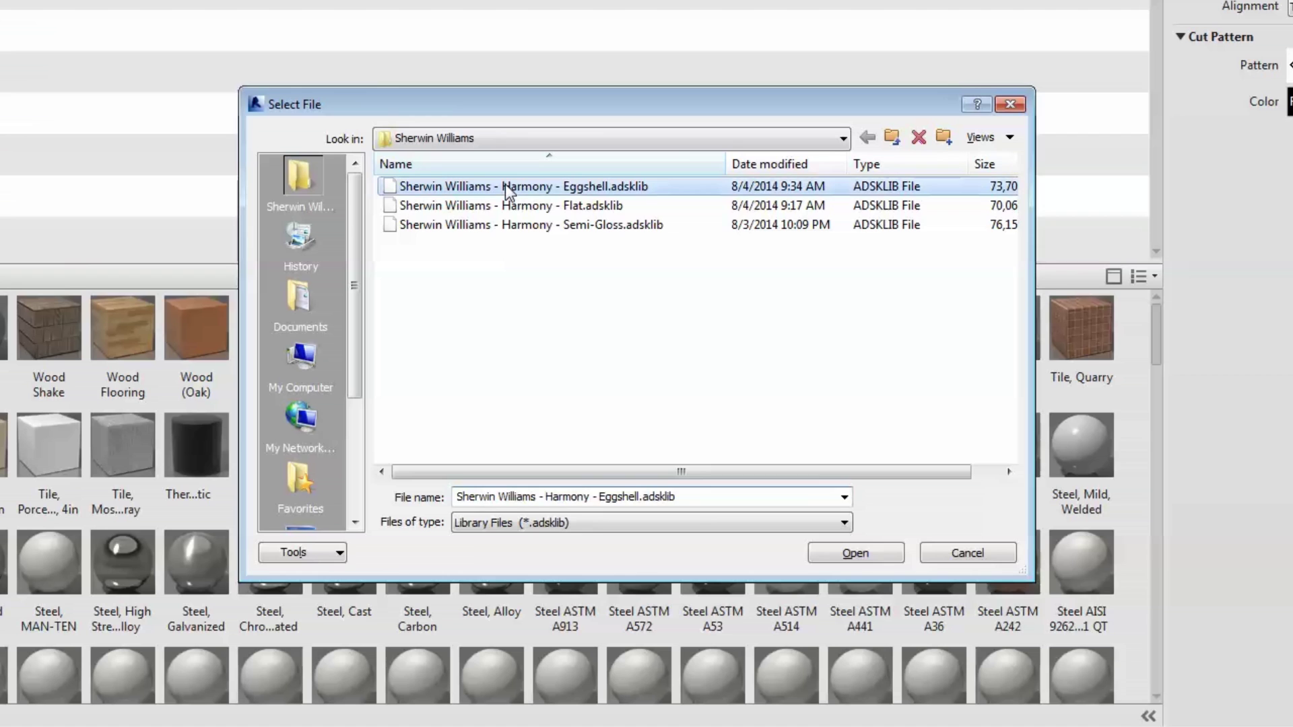
left_click(838, 551)
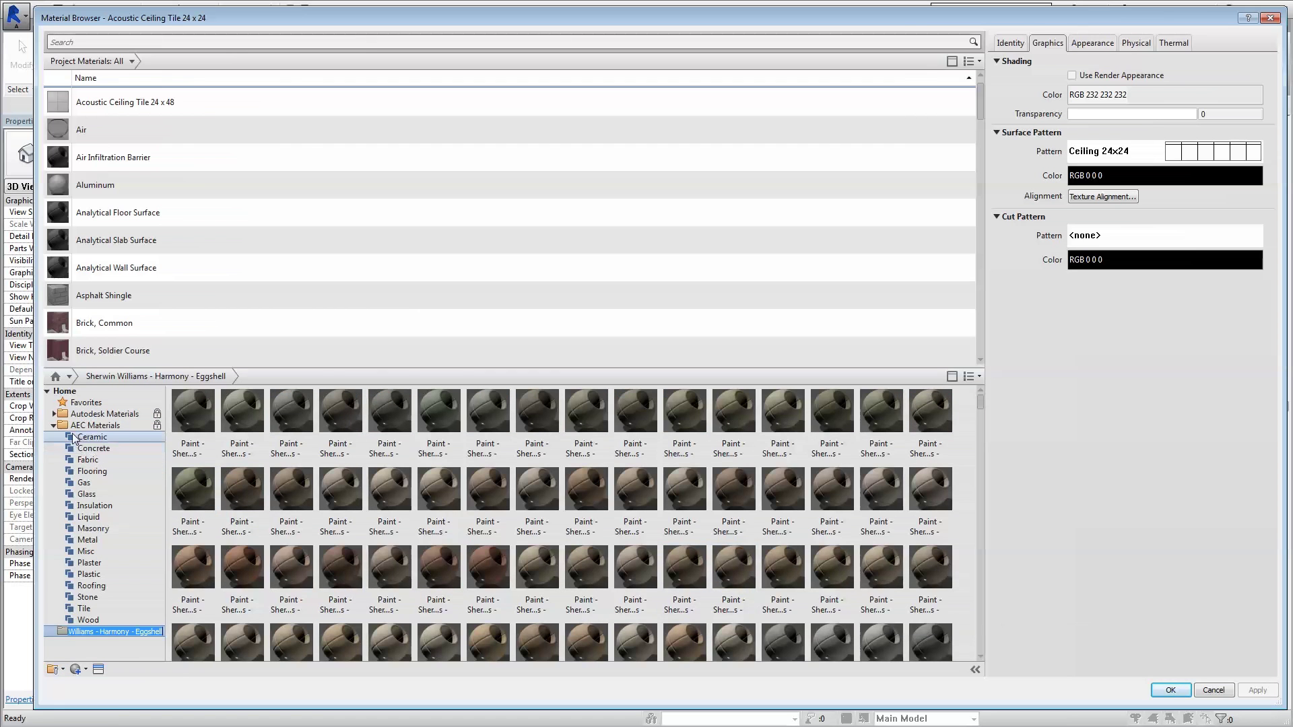
left_click(54, 426)
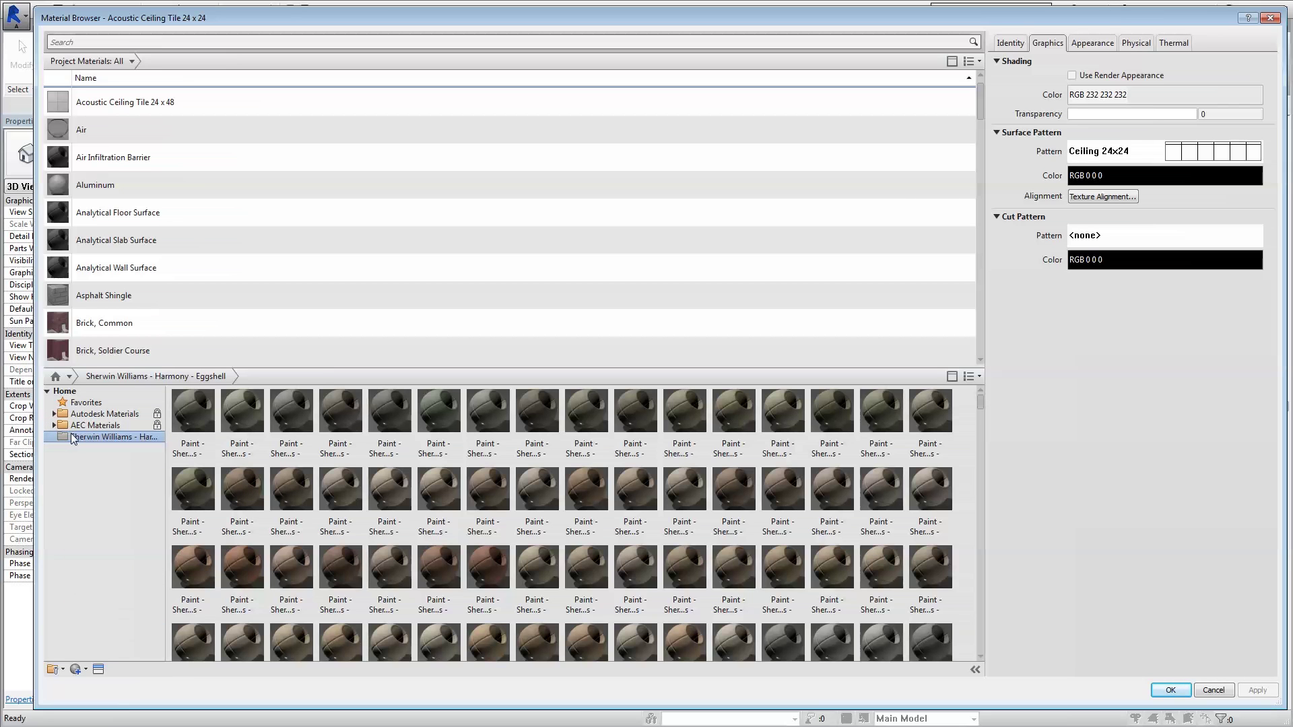
right_click(78, 439)
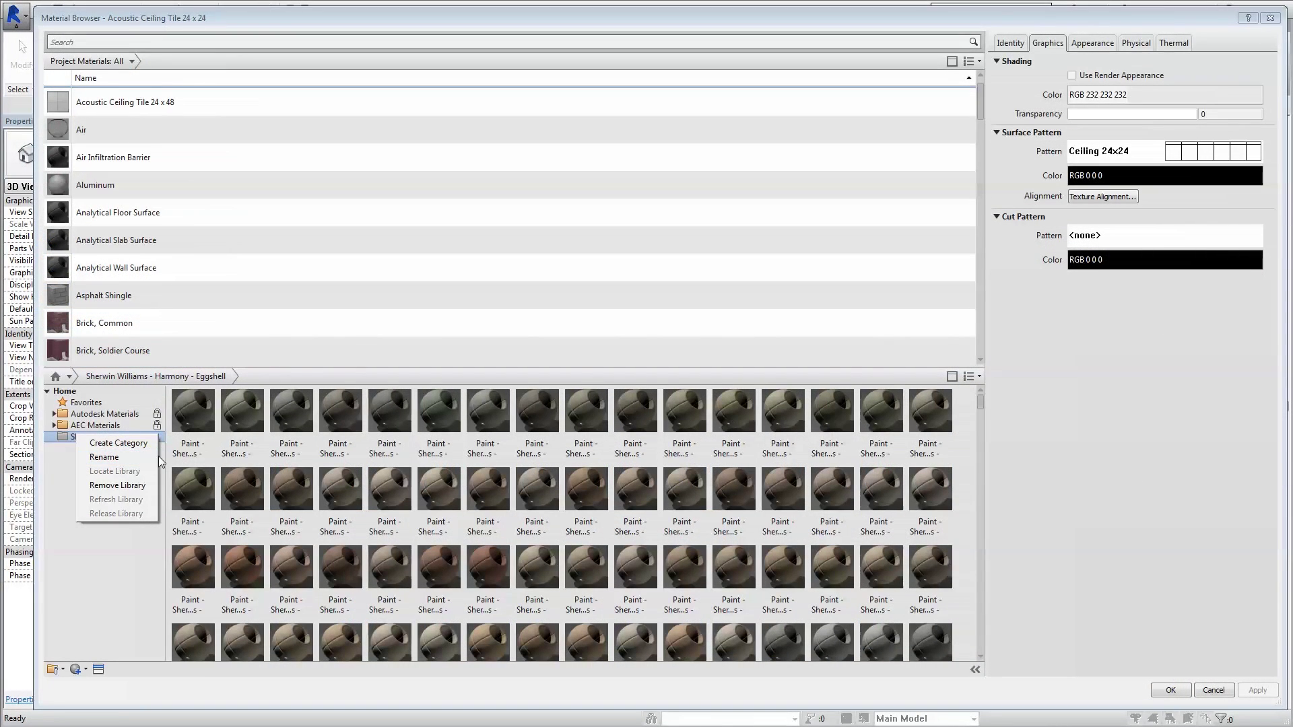
left_click(160, 455)
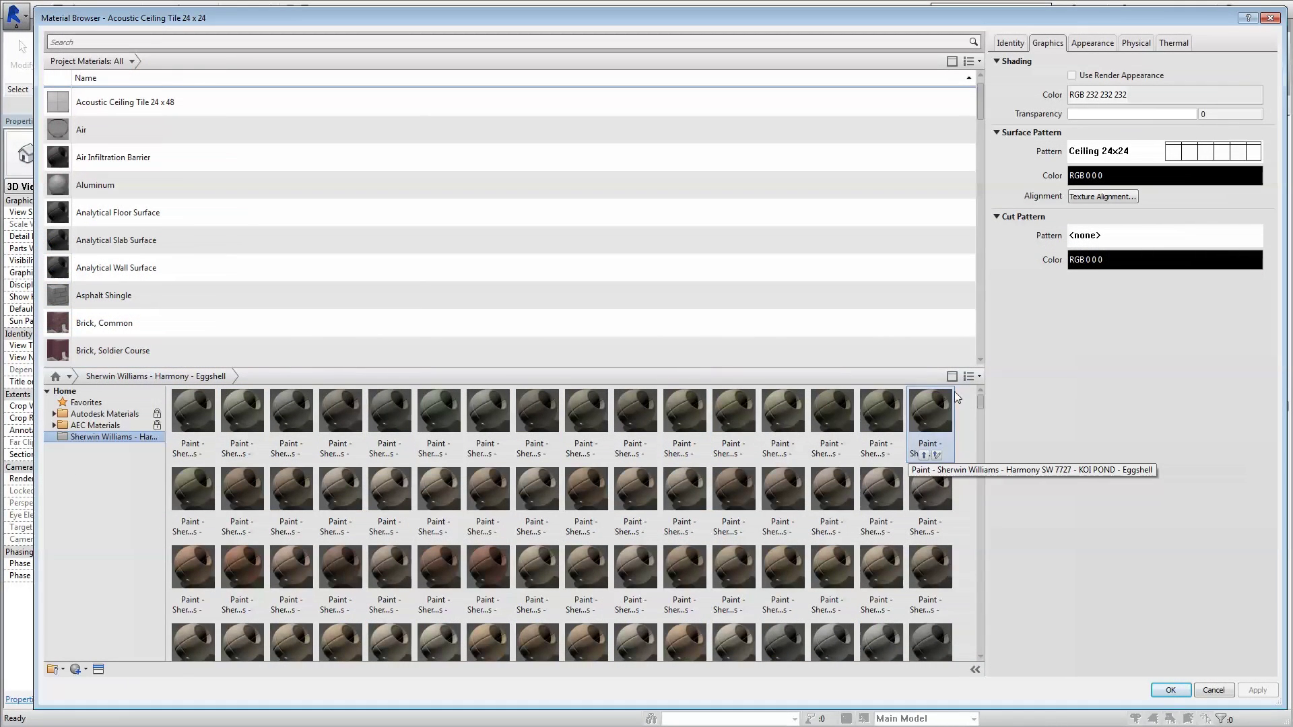
Step: Set the Eggshell library to List View, 64 x 64 thumbnails, sorted by material colour
left_click(971, 377)
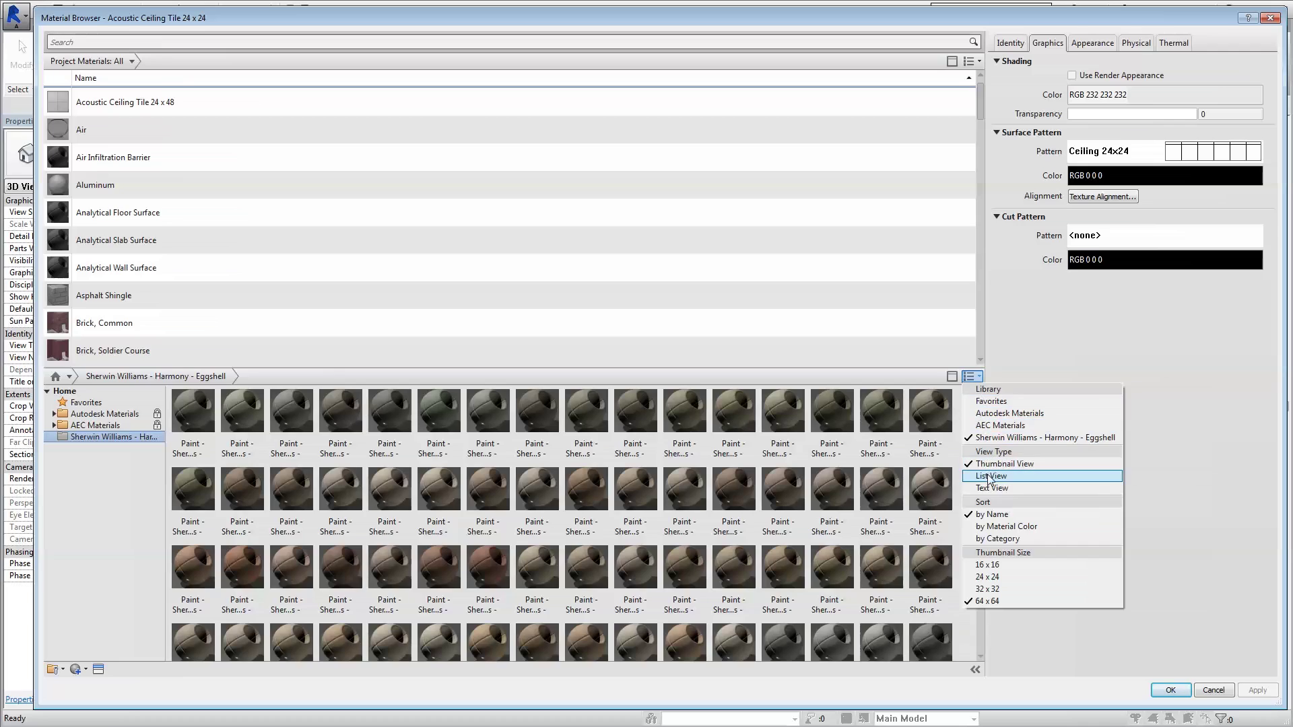
left_click(989, 476)
left_click(980, 377)
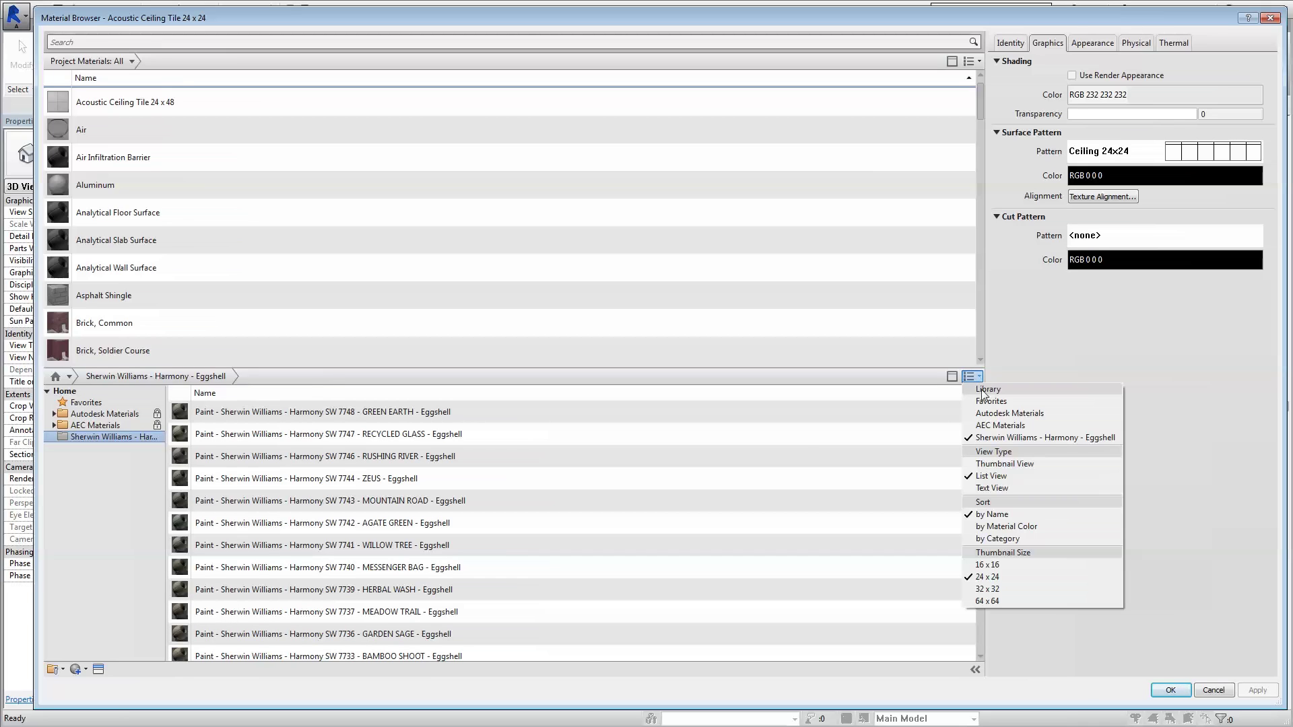
left_click(995, 601)
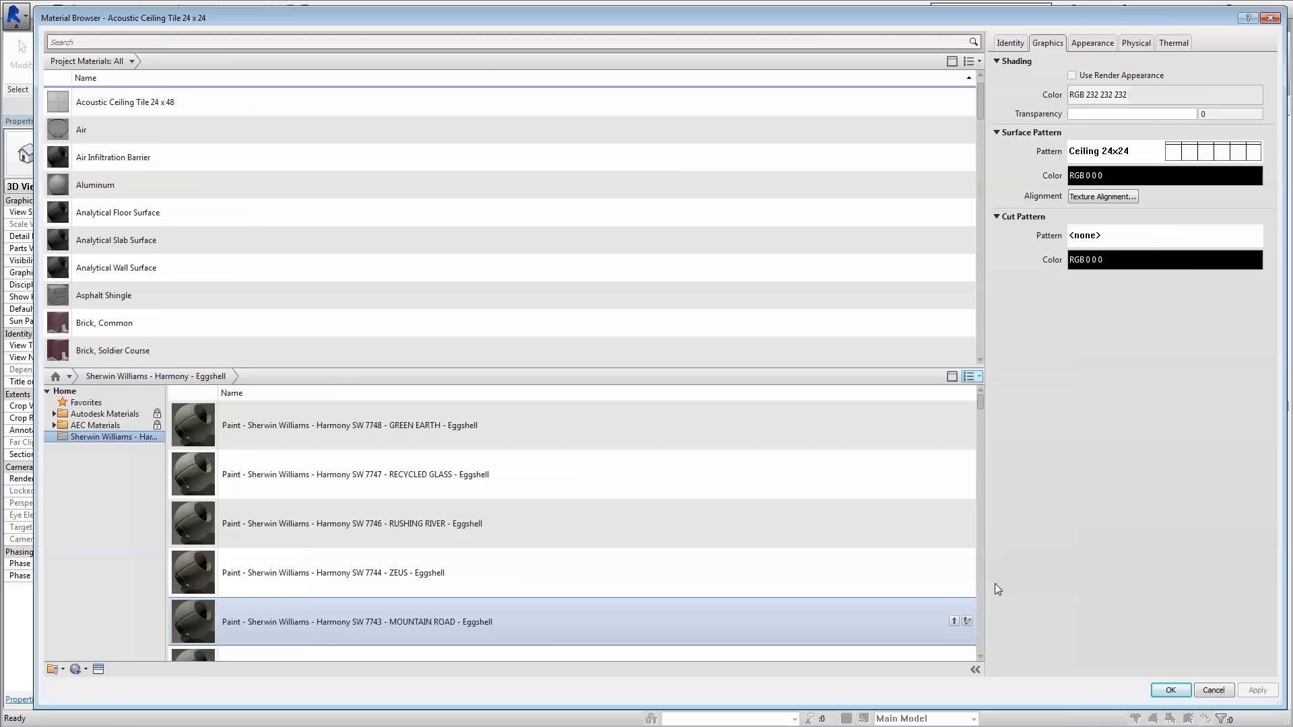
left_click(982, 379)
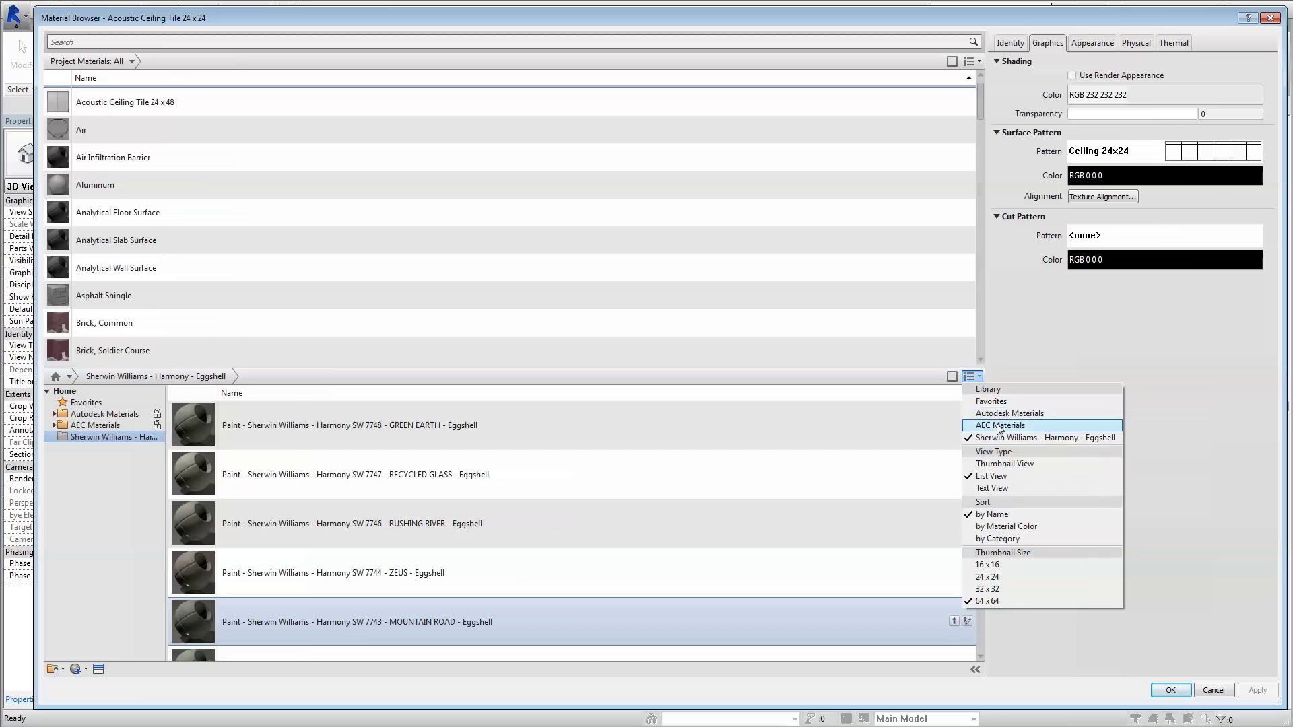
left_click(996, 531)
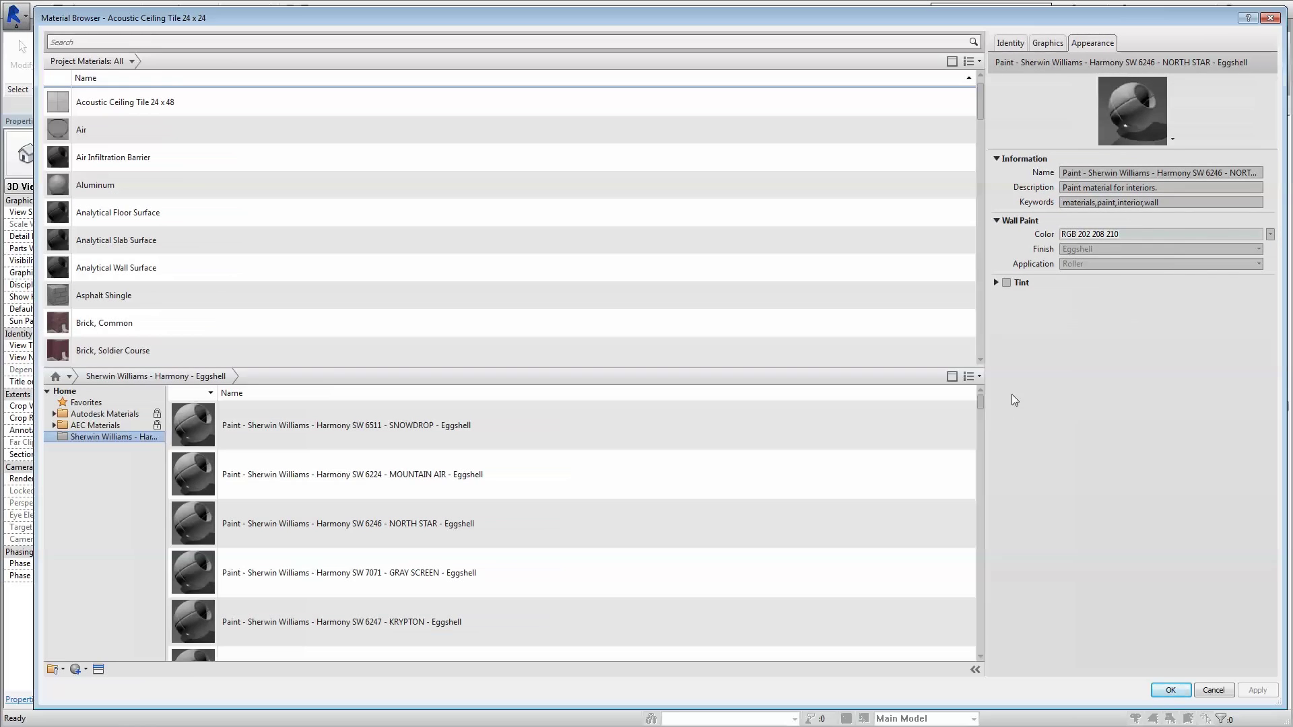
Step: Add MOUNTAIN AIR, PINK FLAMINGO and SPANGLE paints to the project materials
mouse_move(956, 471)
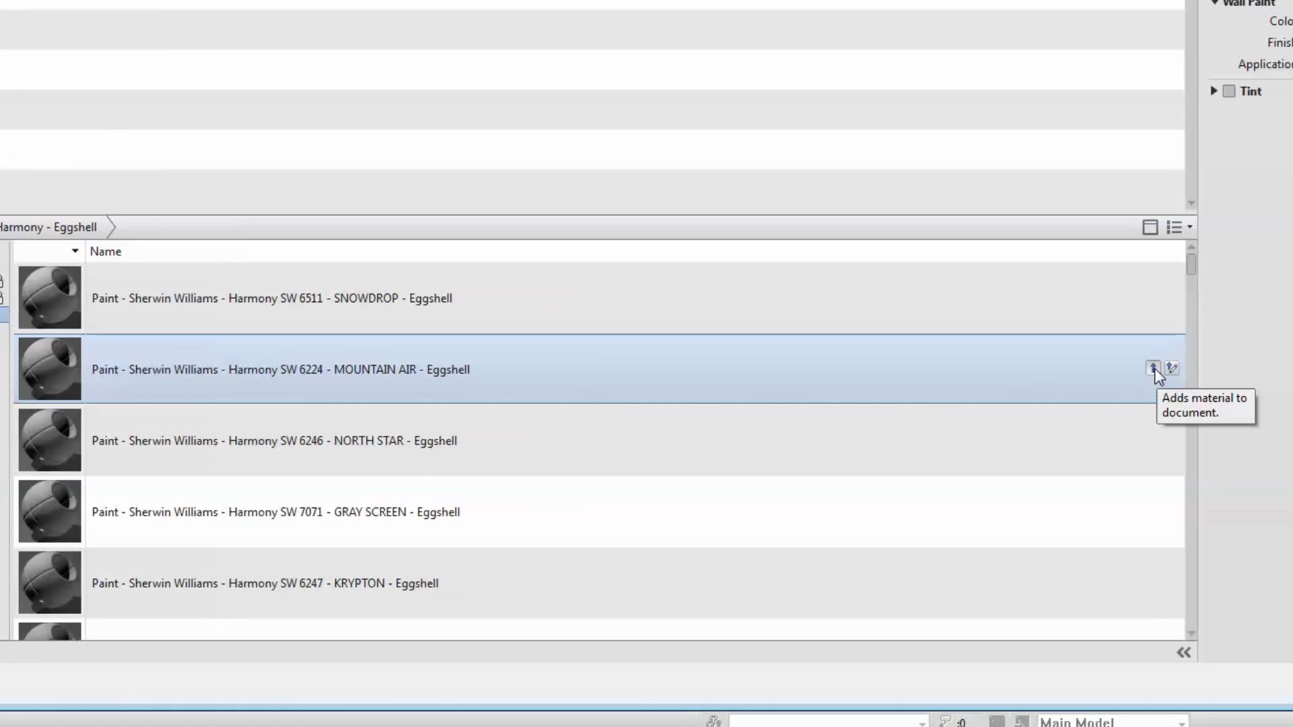
left_click(1153, 369)
scroll(1155, 375, "down", 10)
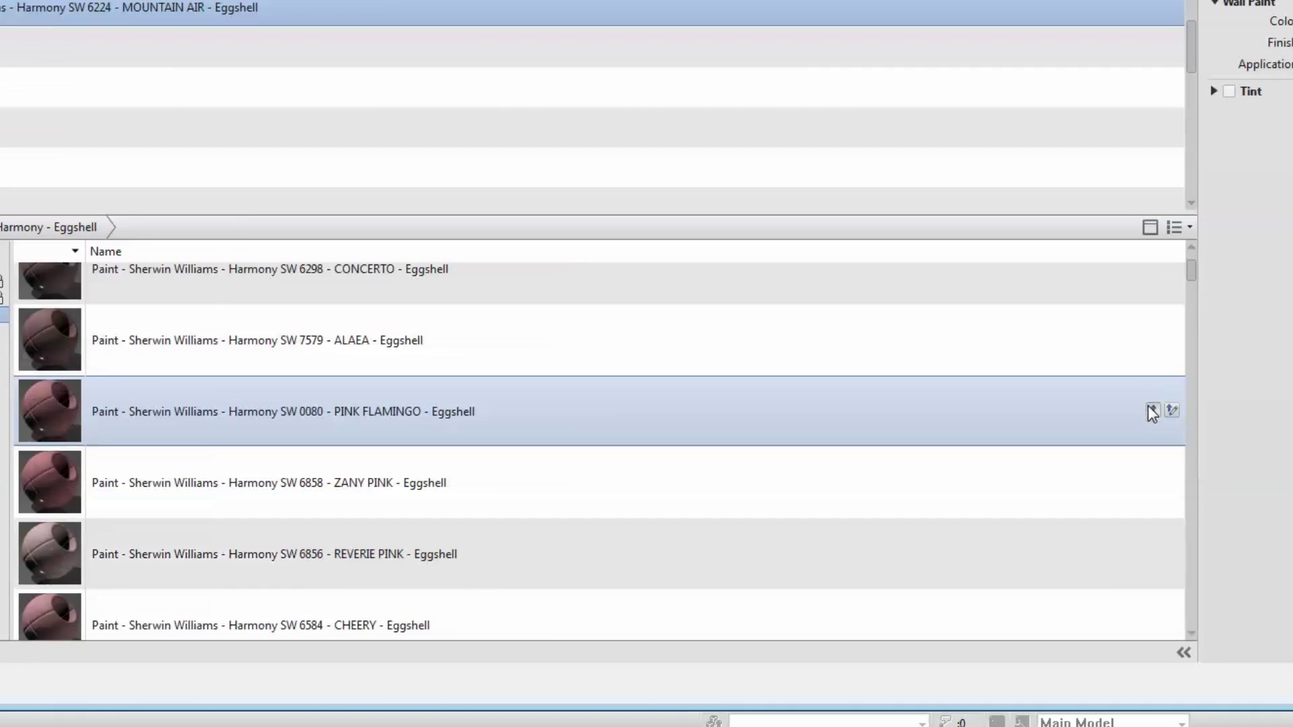
left_click(1153, 410)
scroll(1151, 415, "down", 9)
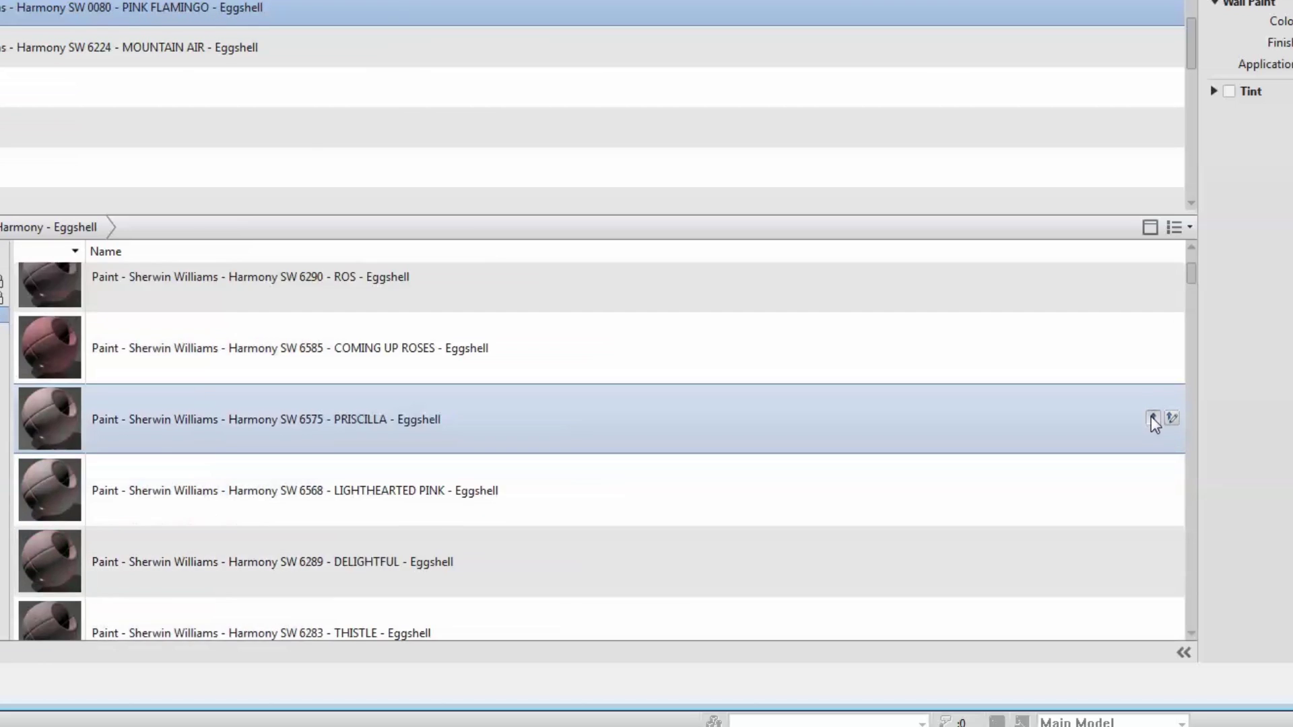
scroll(1146, 441, "down", 5)
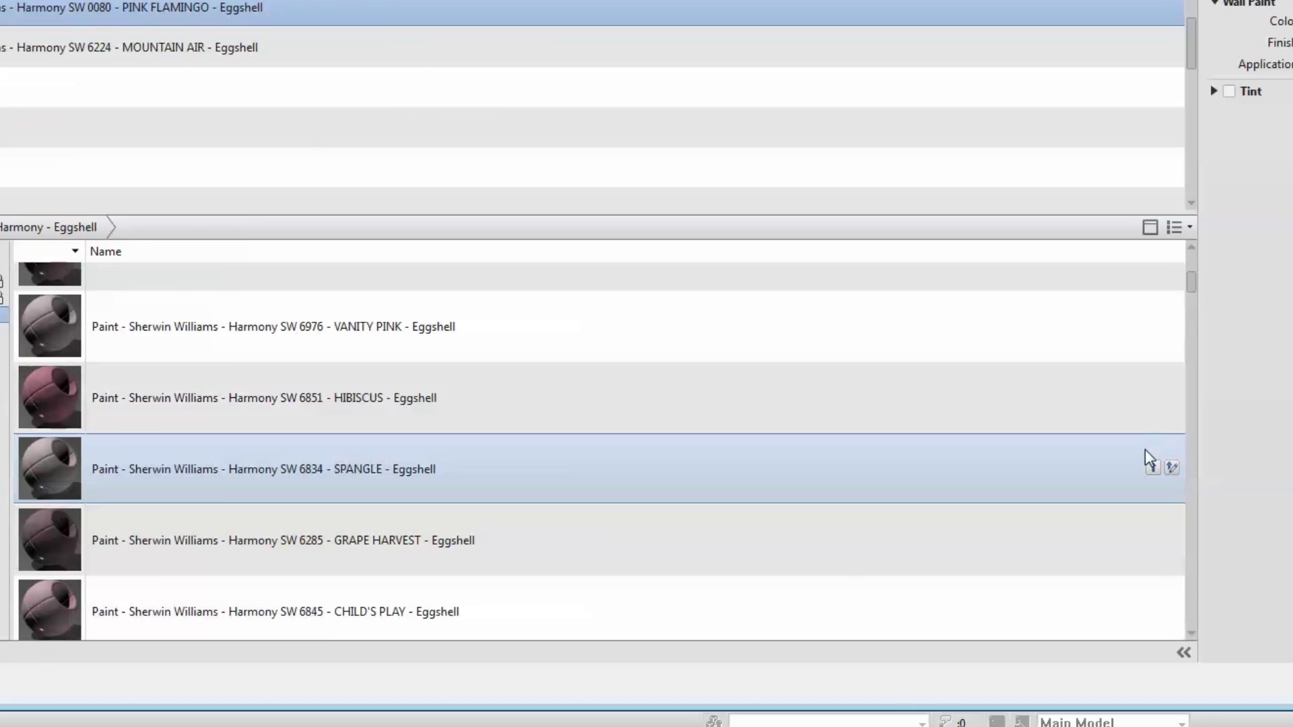
left_click(1153, 408)
Step: Return the library to Thumbnail View and add JARGON JADE to the project
left_click(978, 376)
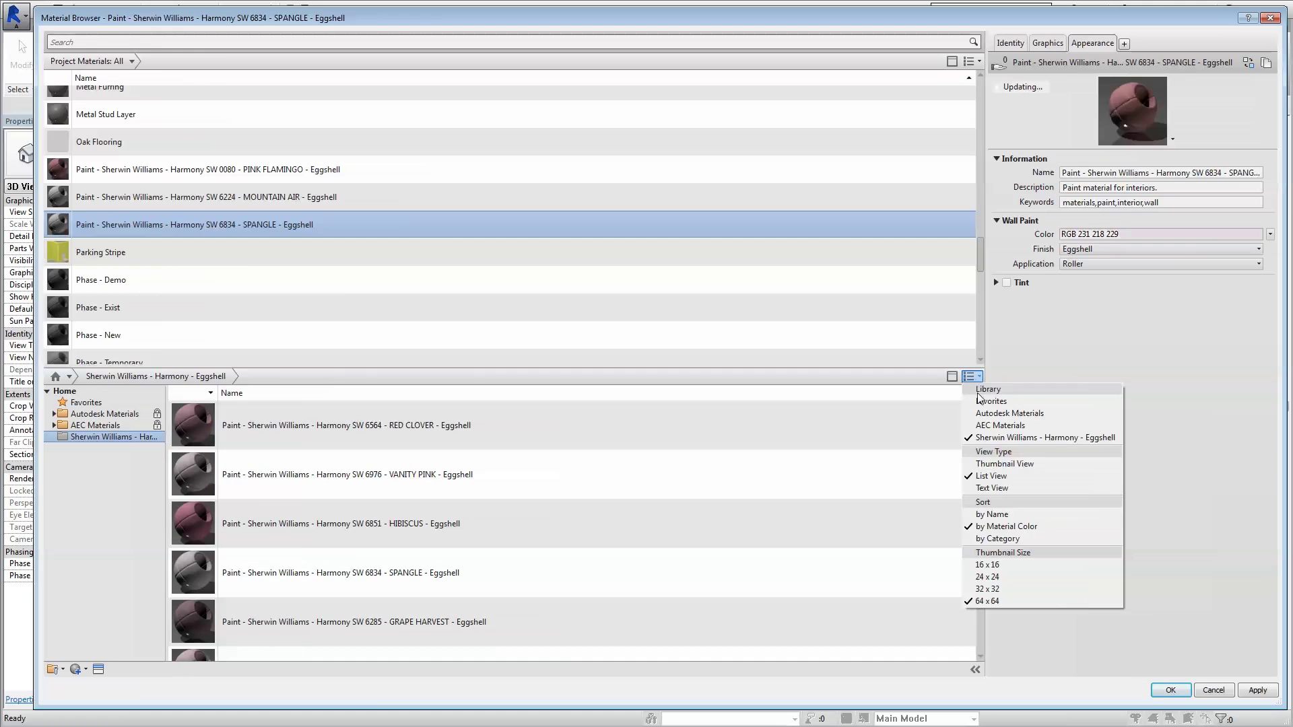
left_click(984, 464)
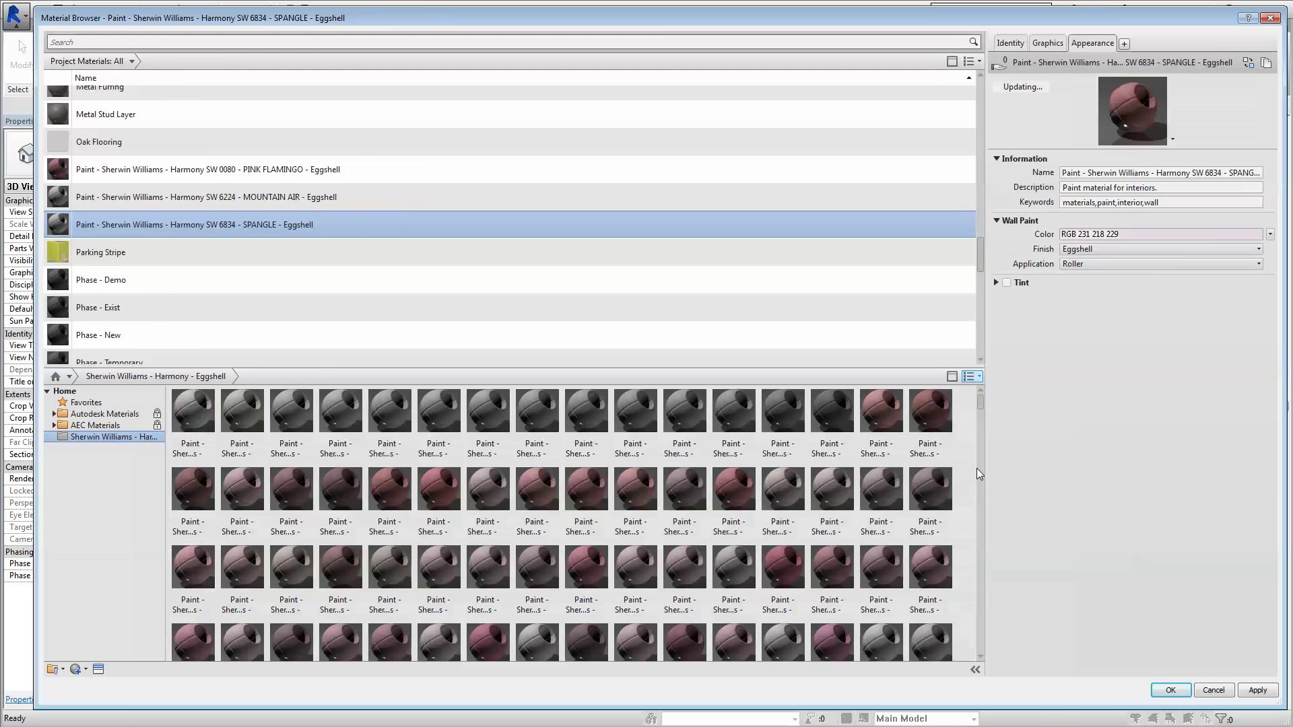
left_click_drag(980, 412, 980, 469)
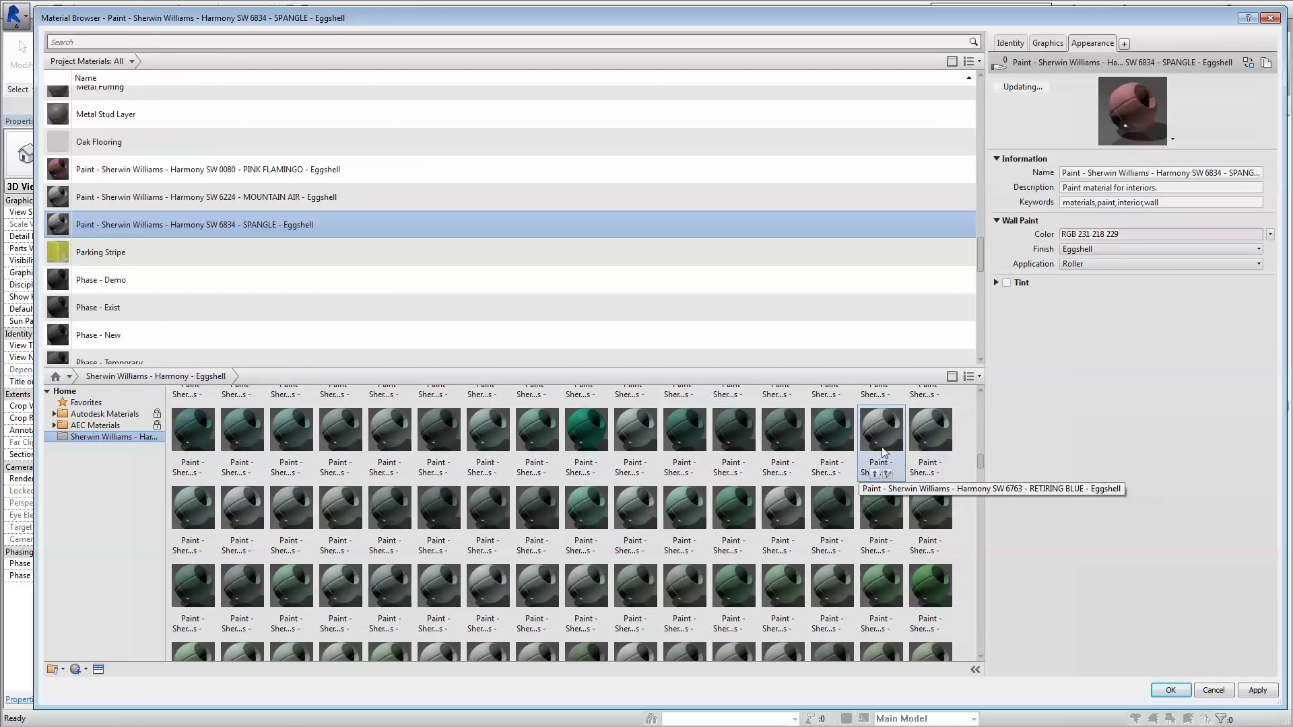
double_click(834, 436)
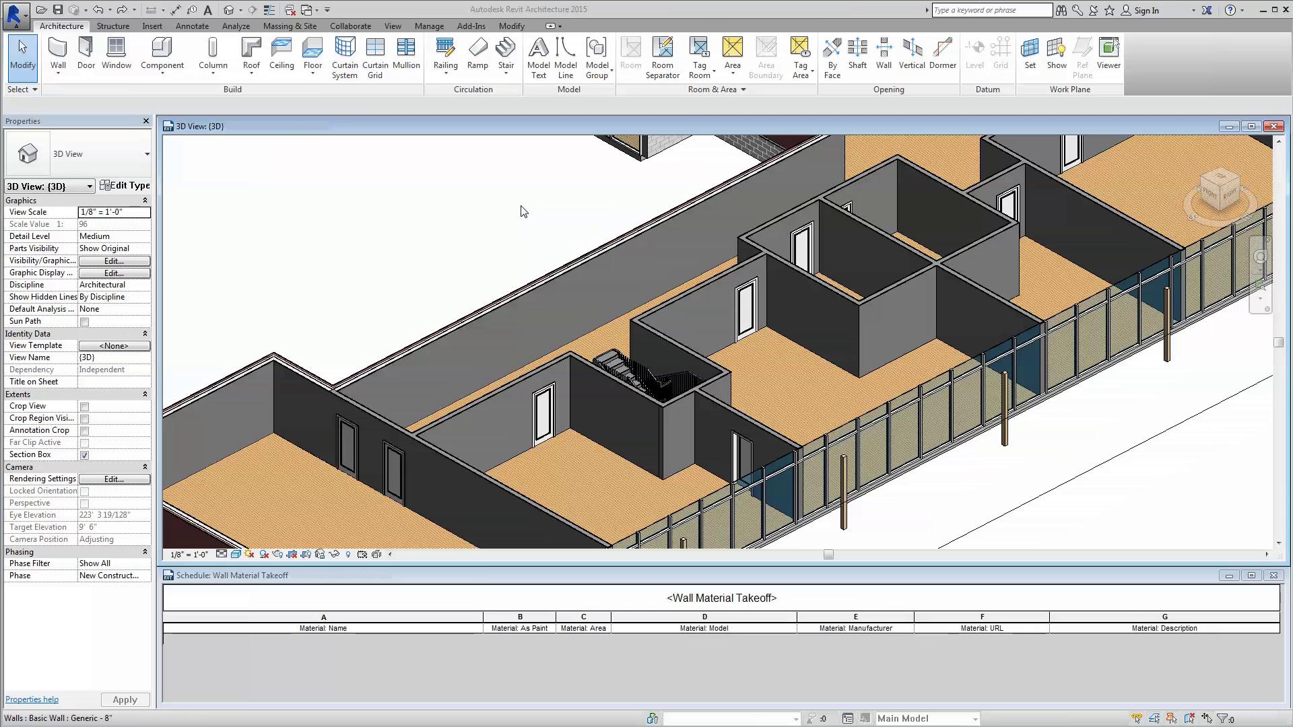
Step: Start the Paint tool, filter materials by 'Sherwin Williams', and paint four wall faces FLYWAY blue
left_click(512, 25)
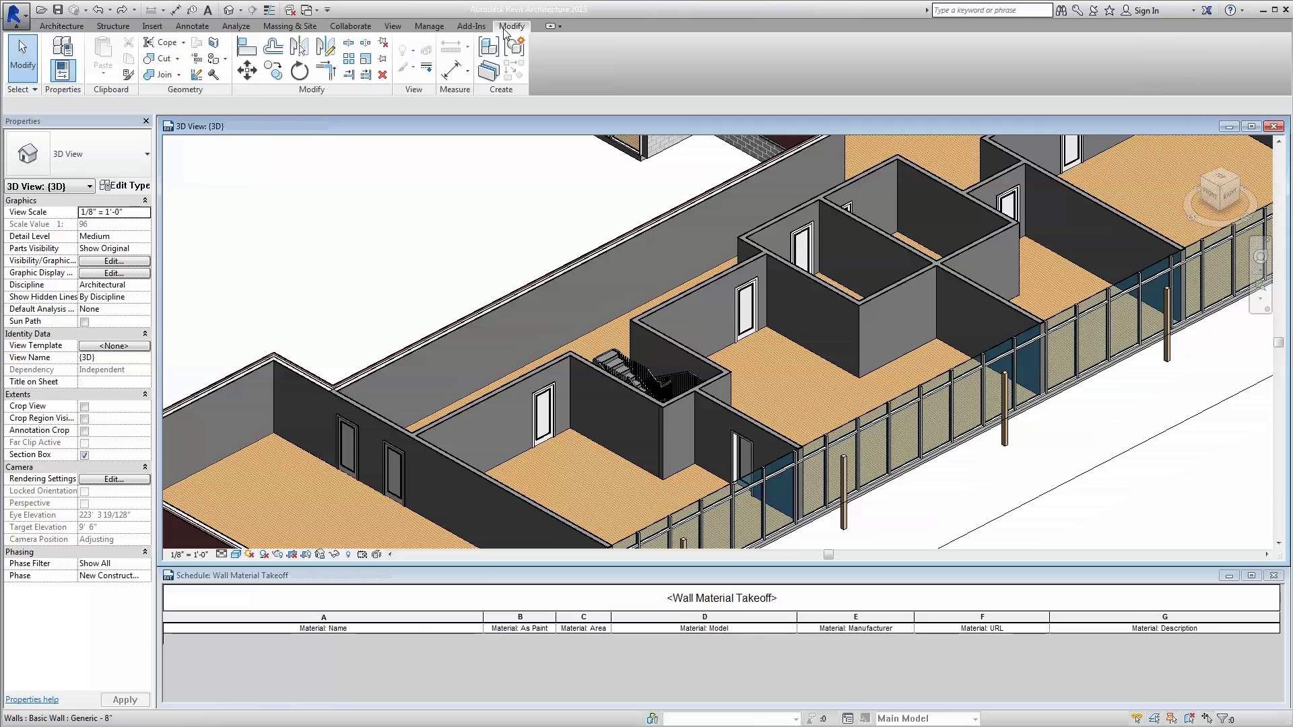
left_click(214, 58)
type("She")
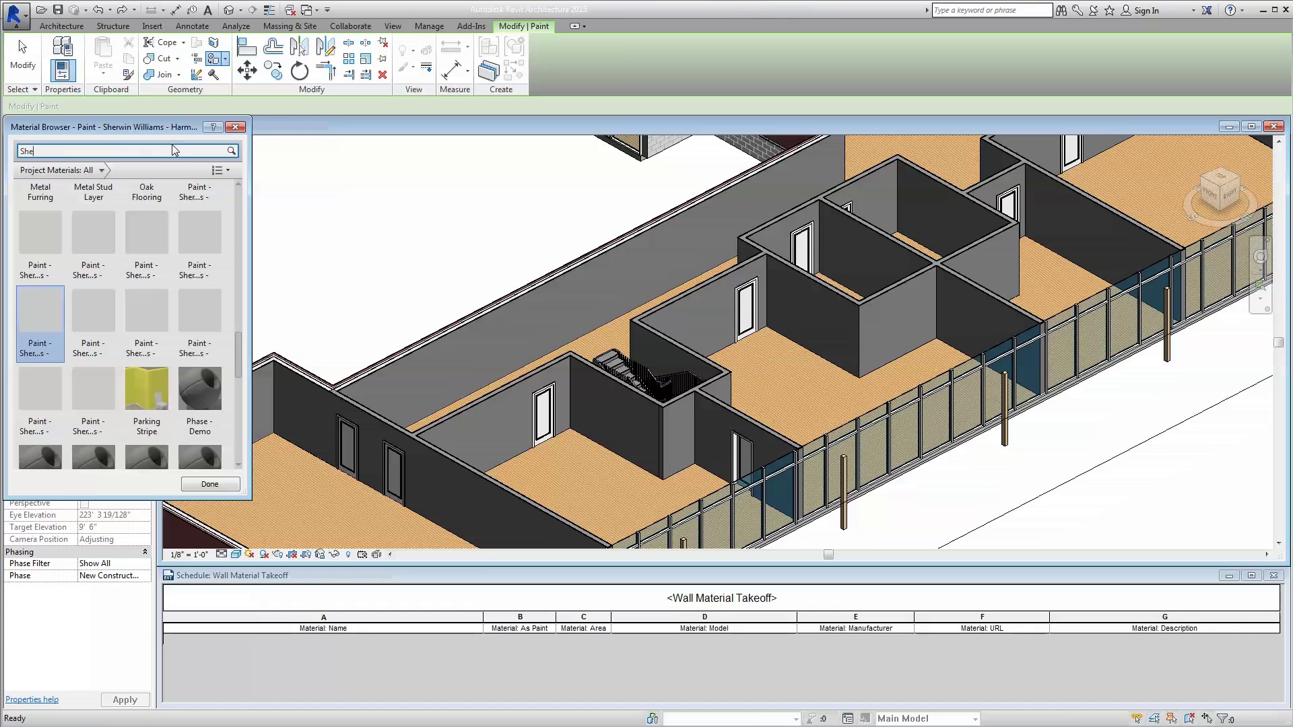
type("rwin Williams")
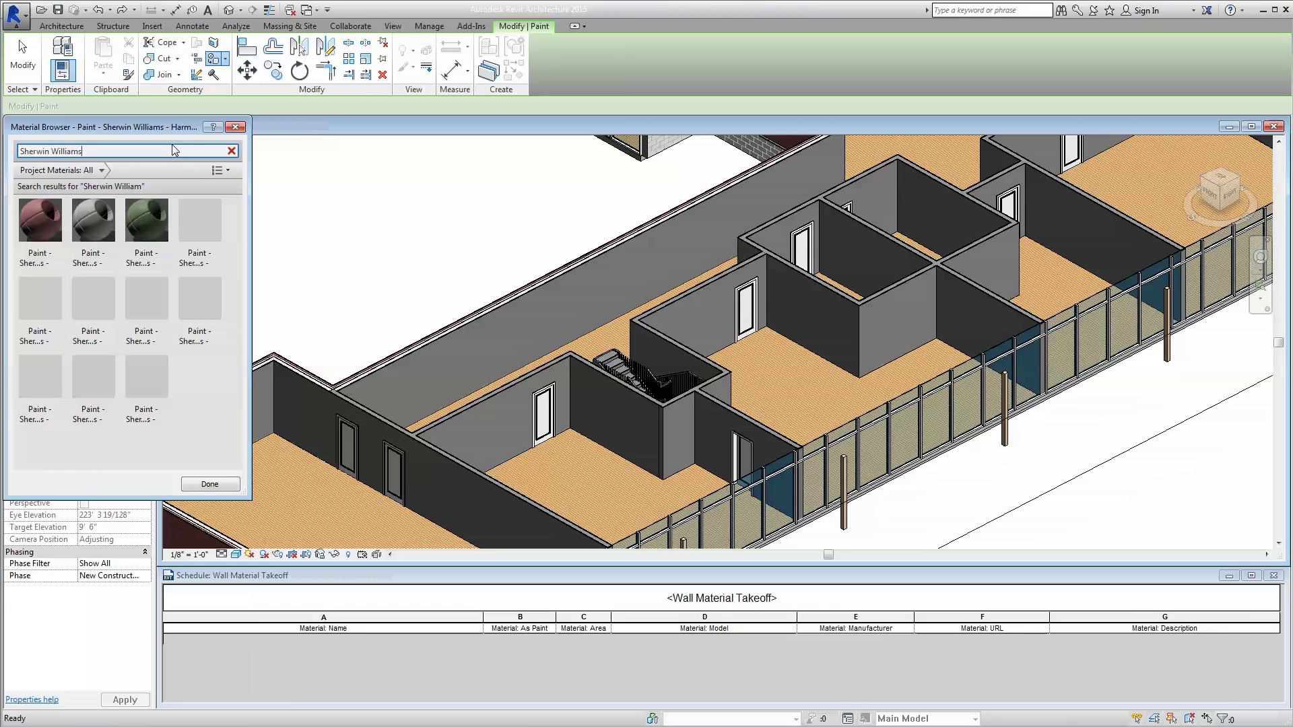
left_click(194, 299)
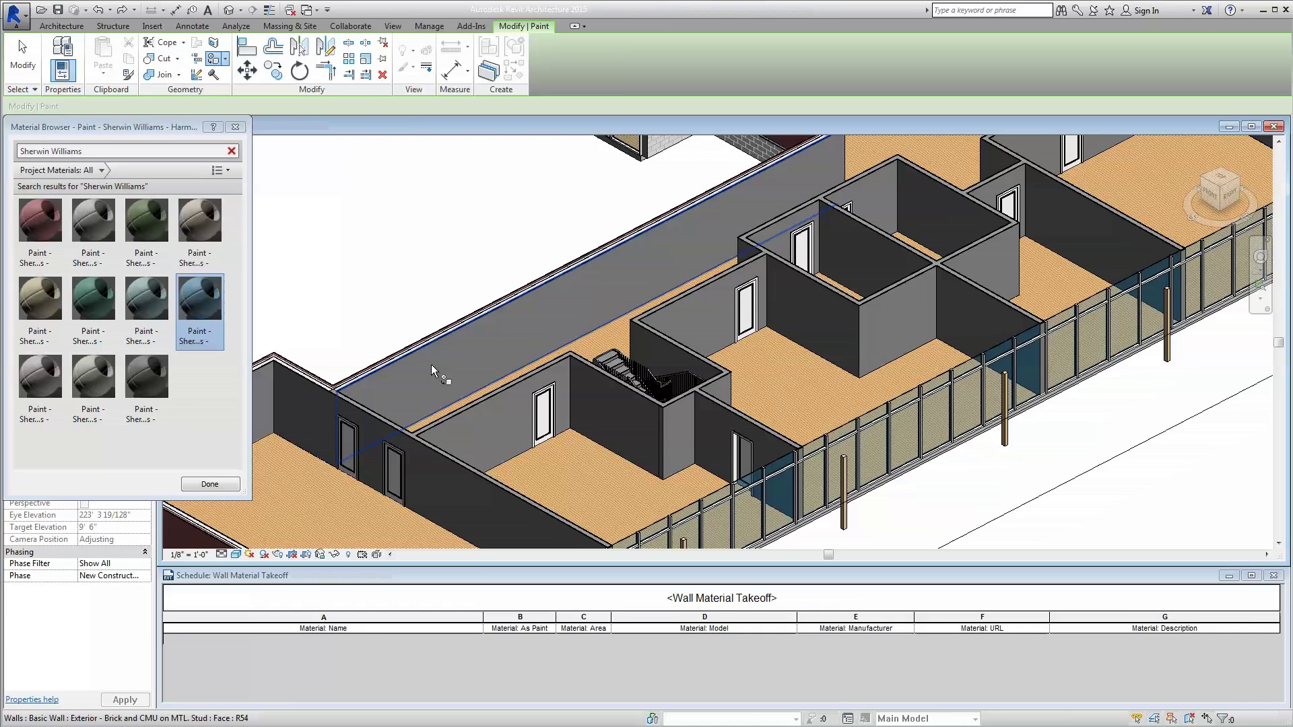
scroll(532, 438, "up", 4)
left_click(416, 383)
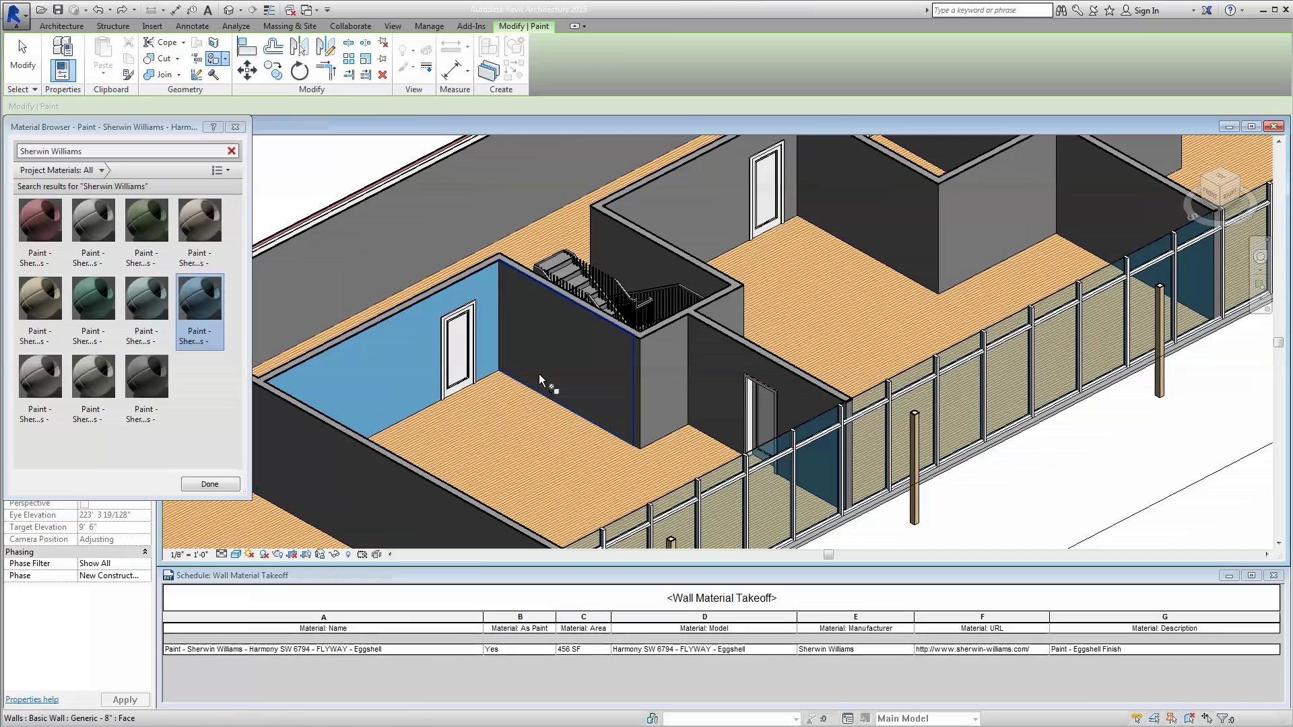
left_click(538, 374)
left_click(645, 373)
left_click(703, 376)
Step: Paint four wall faces in the next room JARGON JADE
middle_click_drag(703, 376, 463, 454)
left_click(94, 301)
left_click(448, 296)
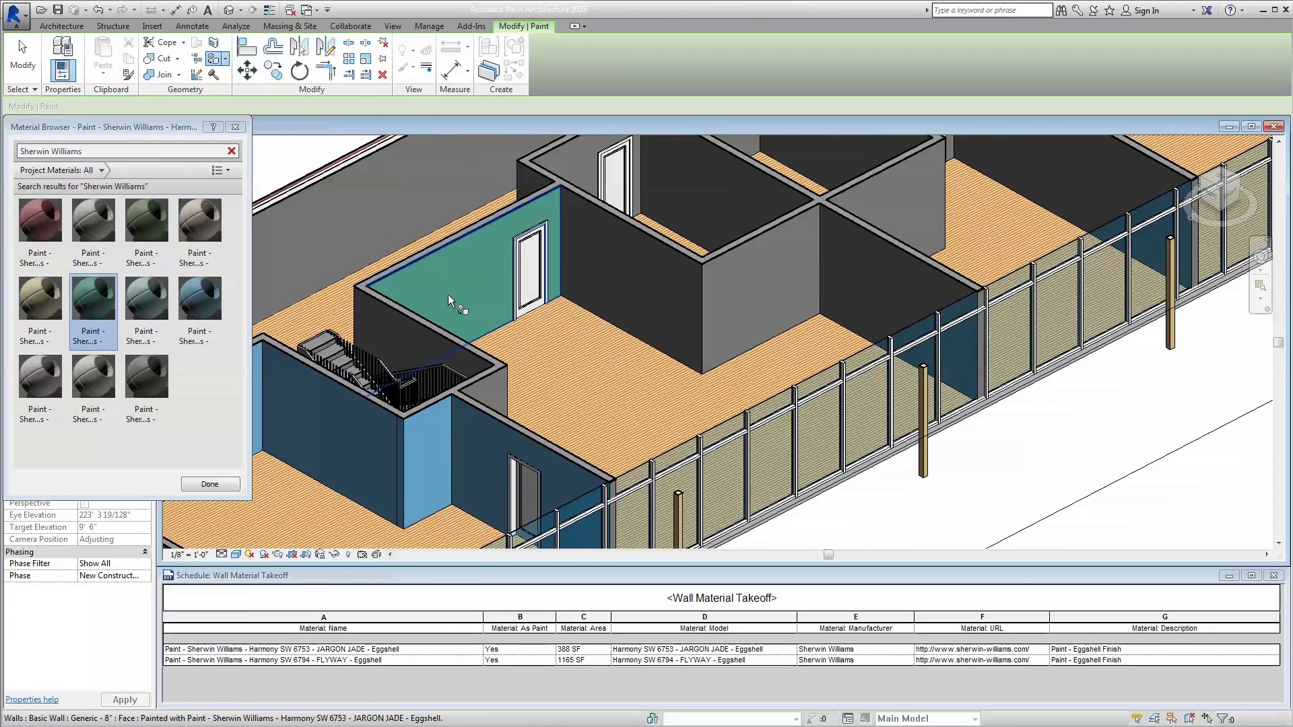
left_click(600, 276)
left_click(726, 284)
left_click(842, 279)
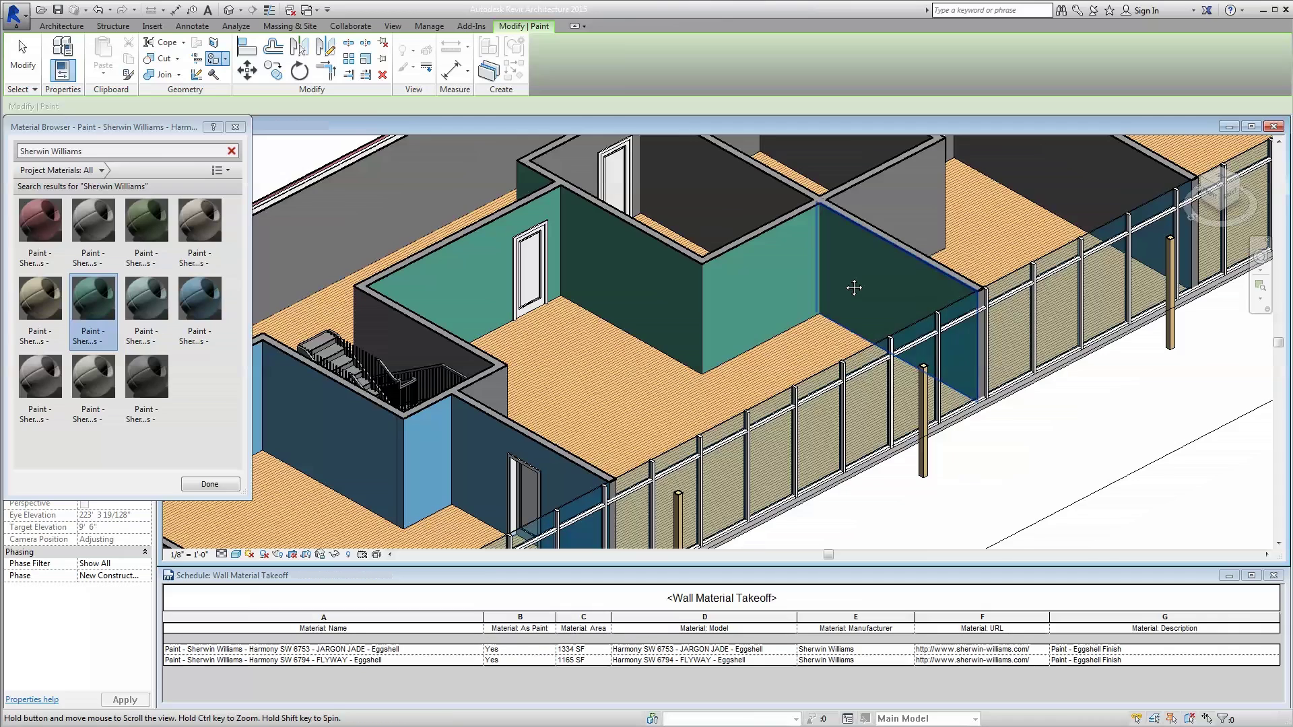
Step: Paint the wall face with the door DILL green
middle_click_drag(854, 287, 578, 438)
left_click(161, 237)
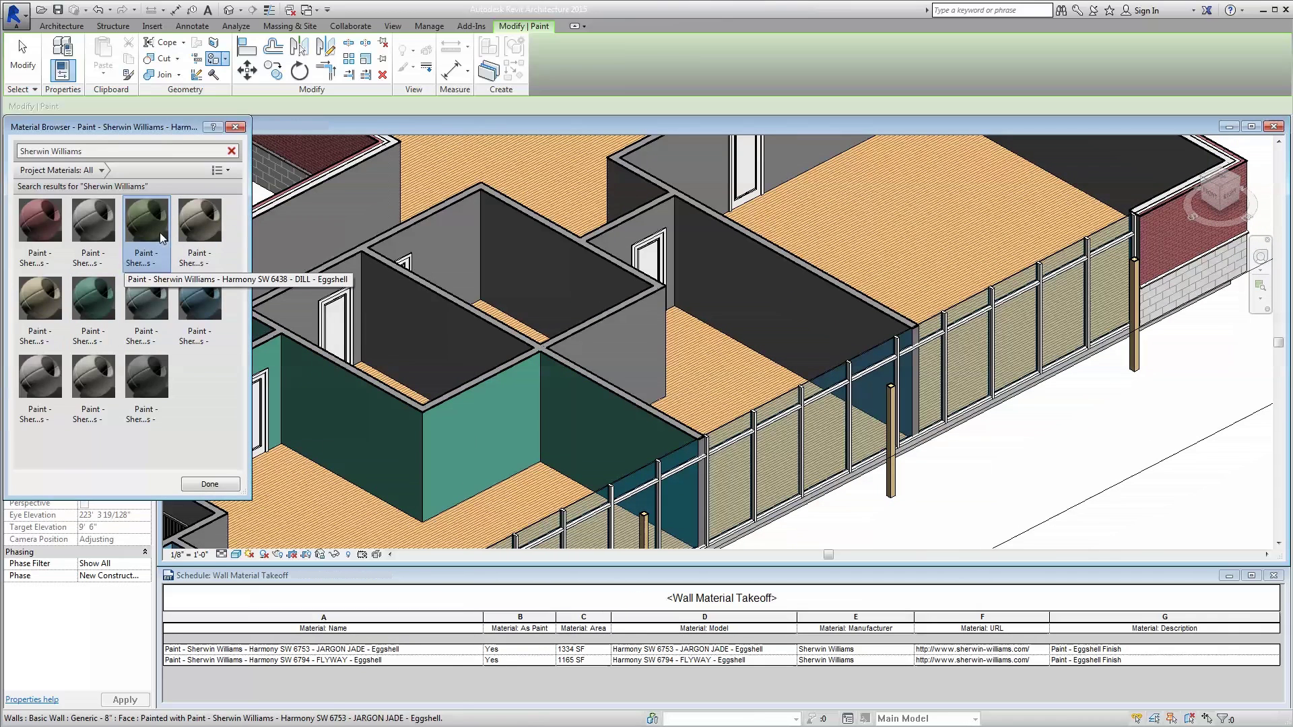
left_click(621, 237)
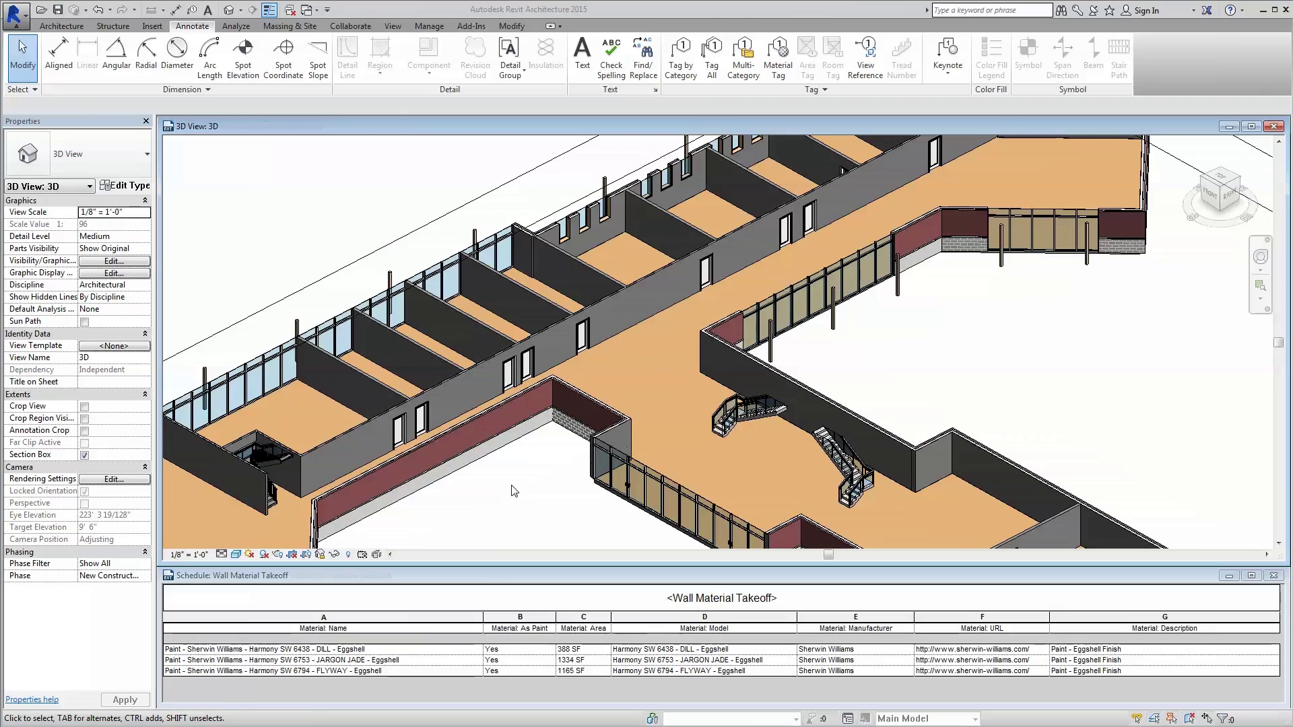
Step: Insert a Harmony SW 6644 CHAMPAGNE membrane layer into the corridor partition's wall type structure
left_click(447, 382)
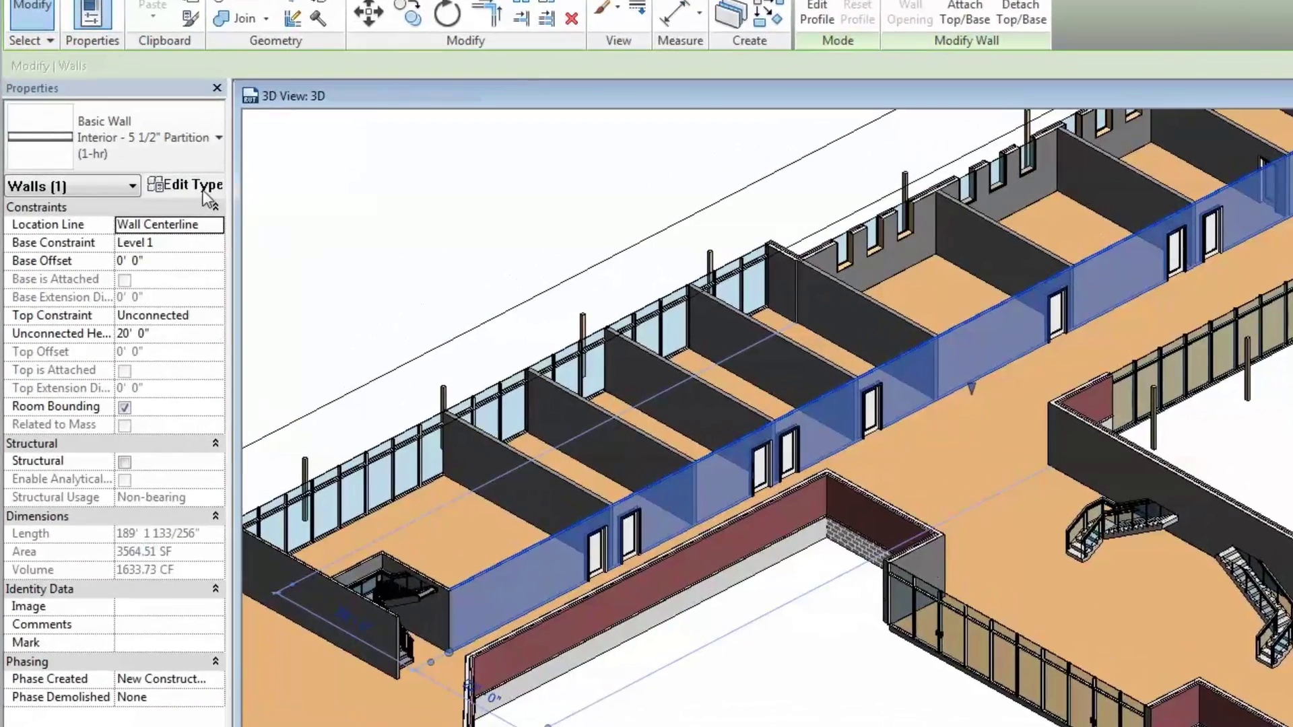
left_click(202, 188)
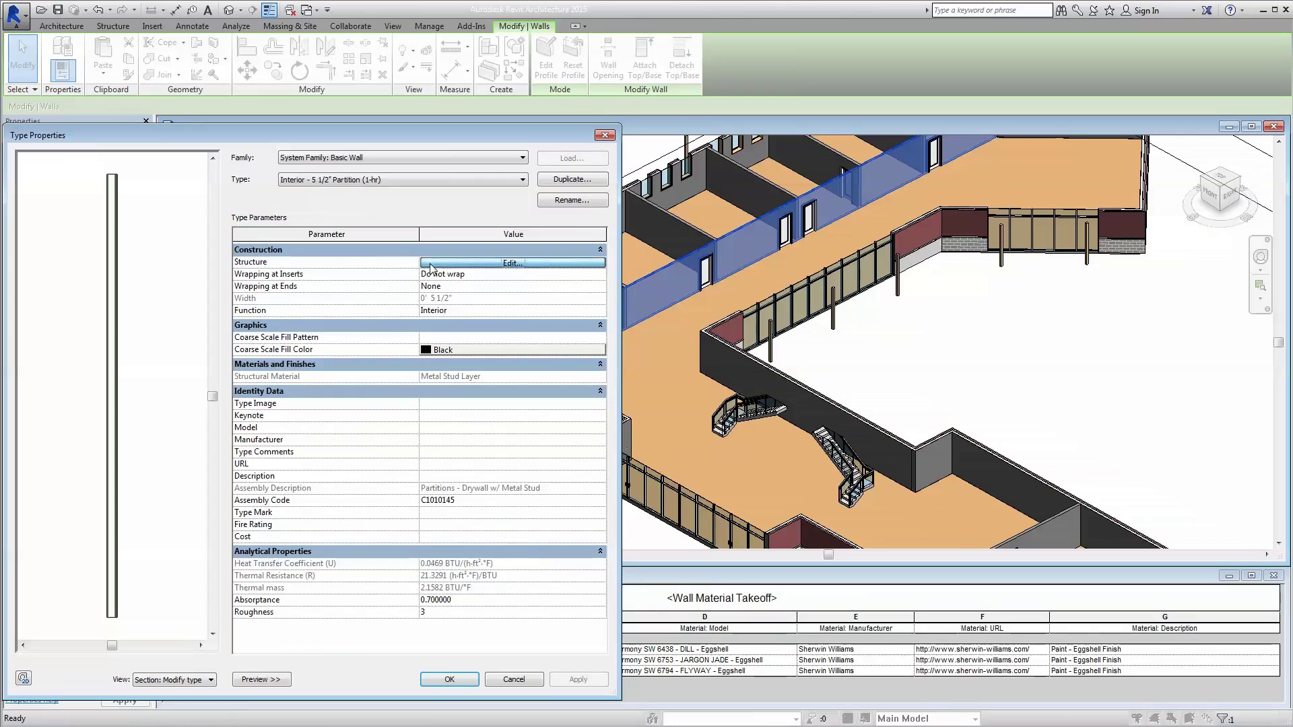
left_click(431, 264)
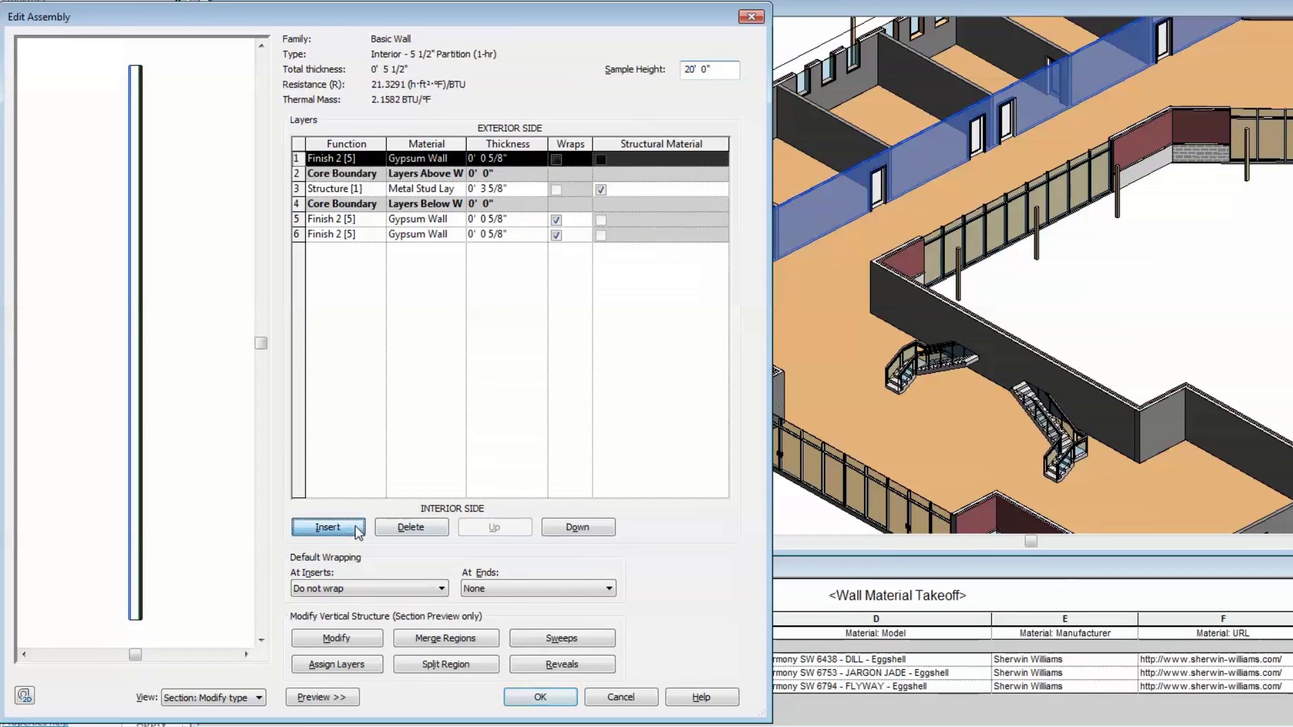
left_click(357, 531)
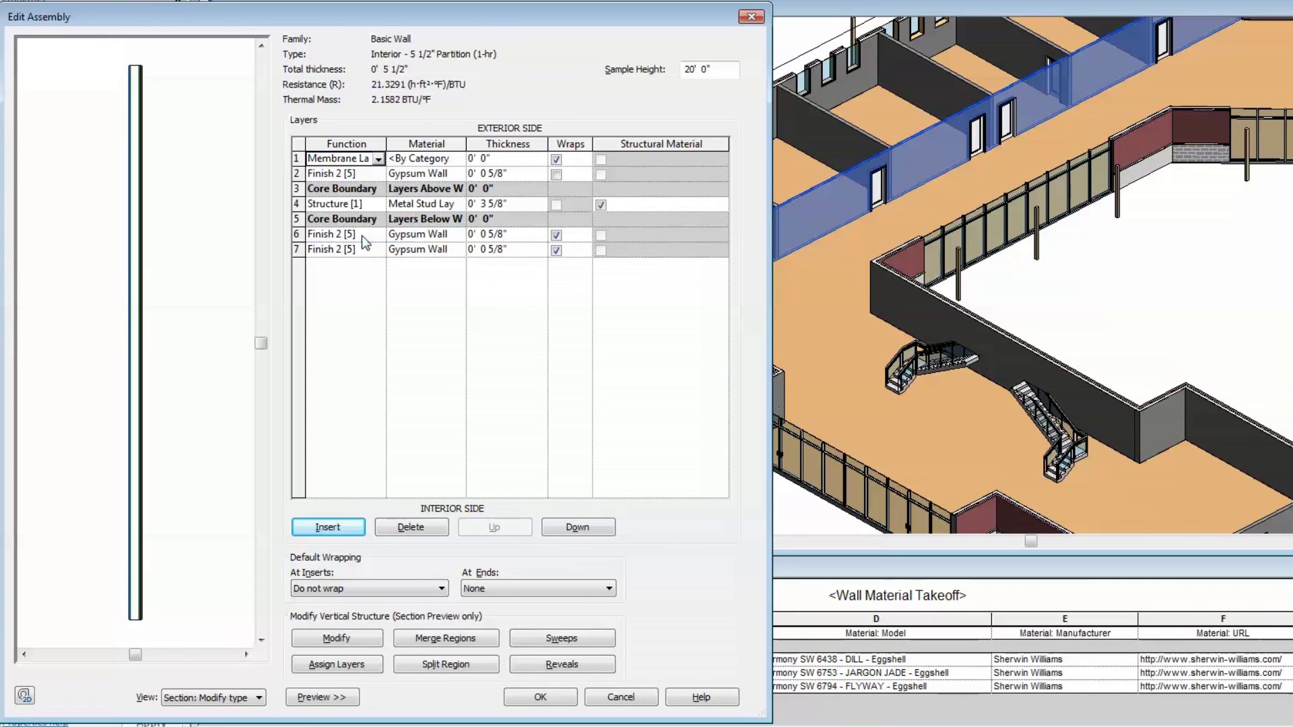
left_click(460, 161)
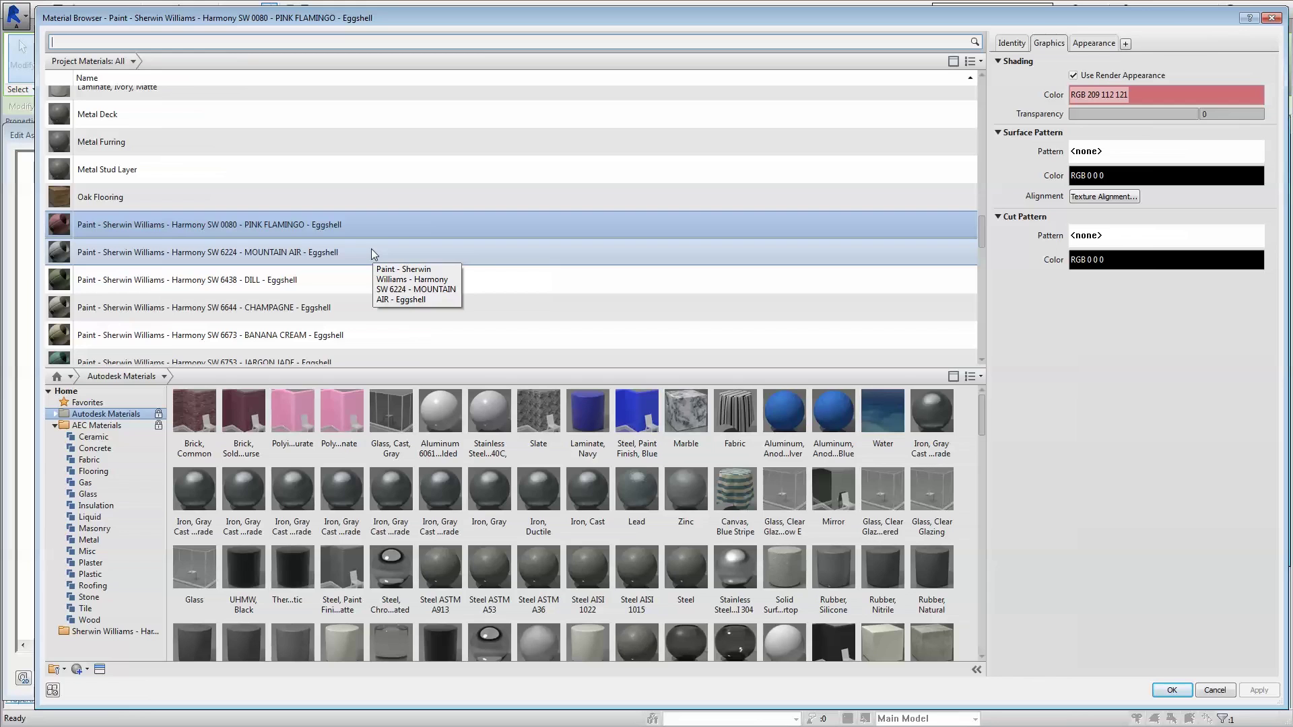
left_click(365, 307)
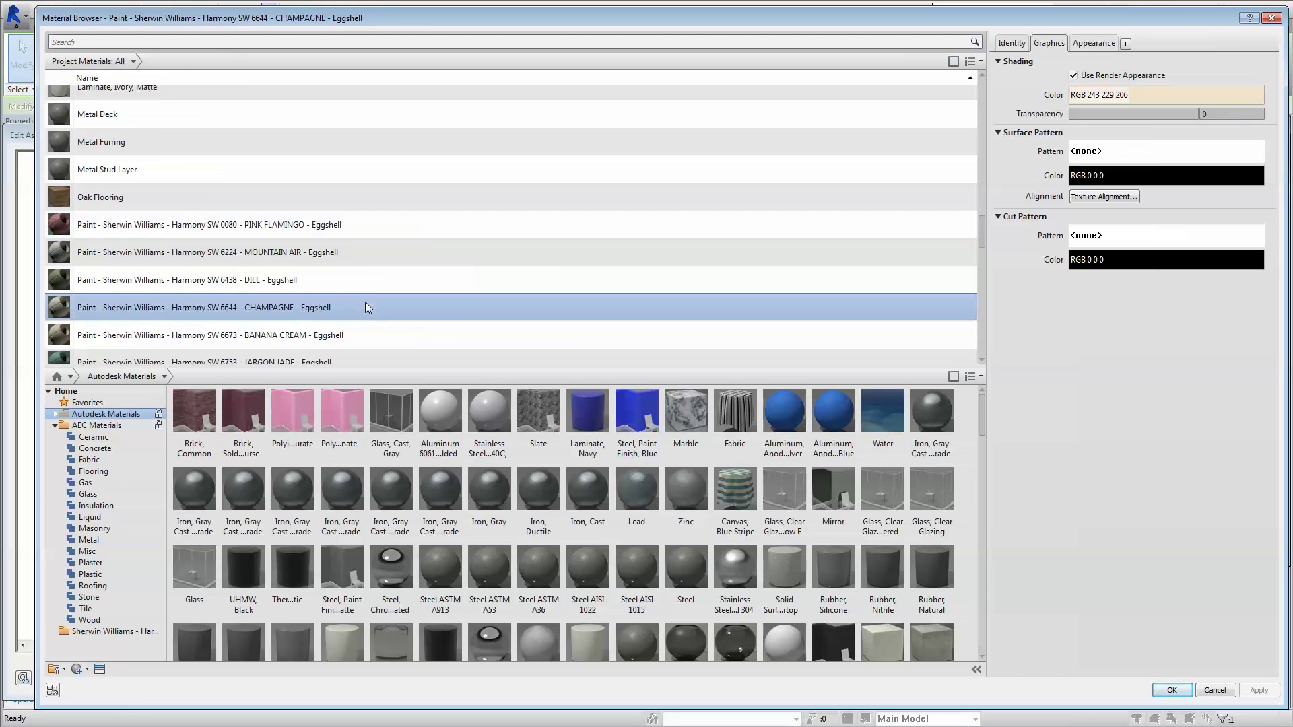
left_click(1170, 691)
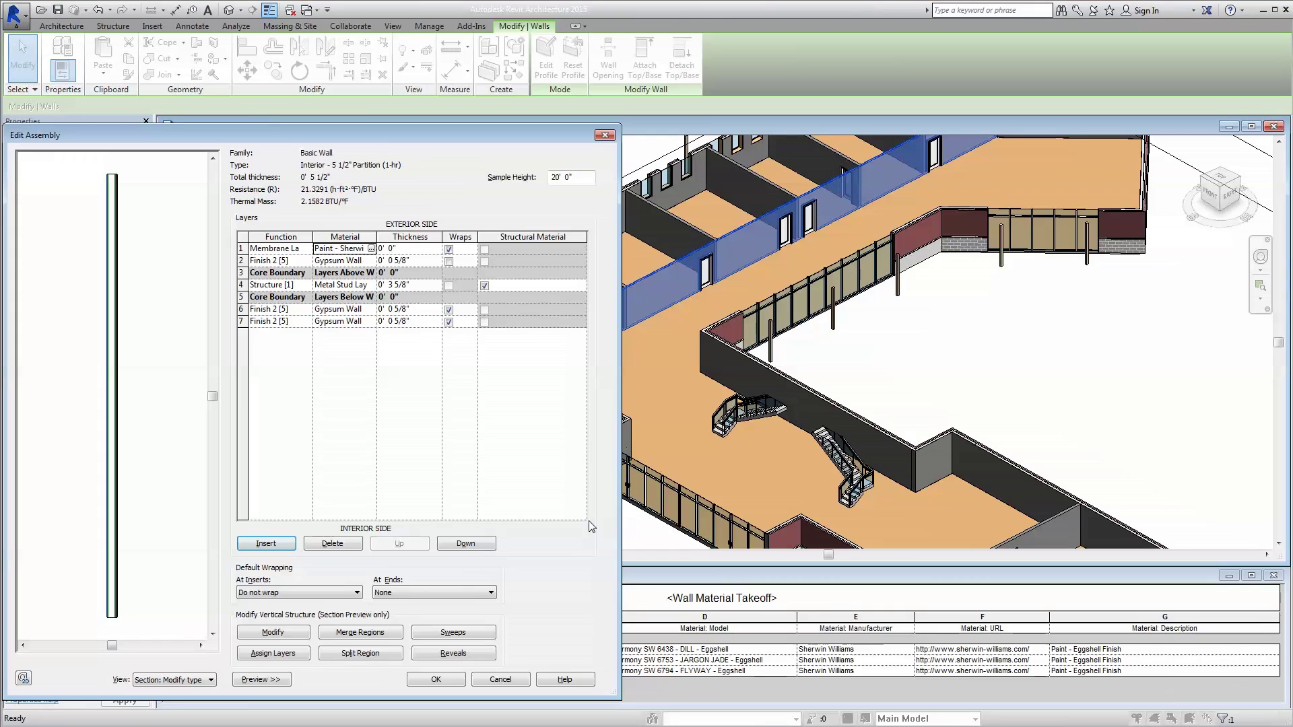
left_click(450, 682)
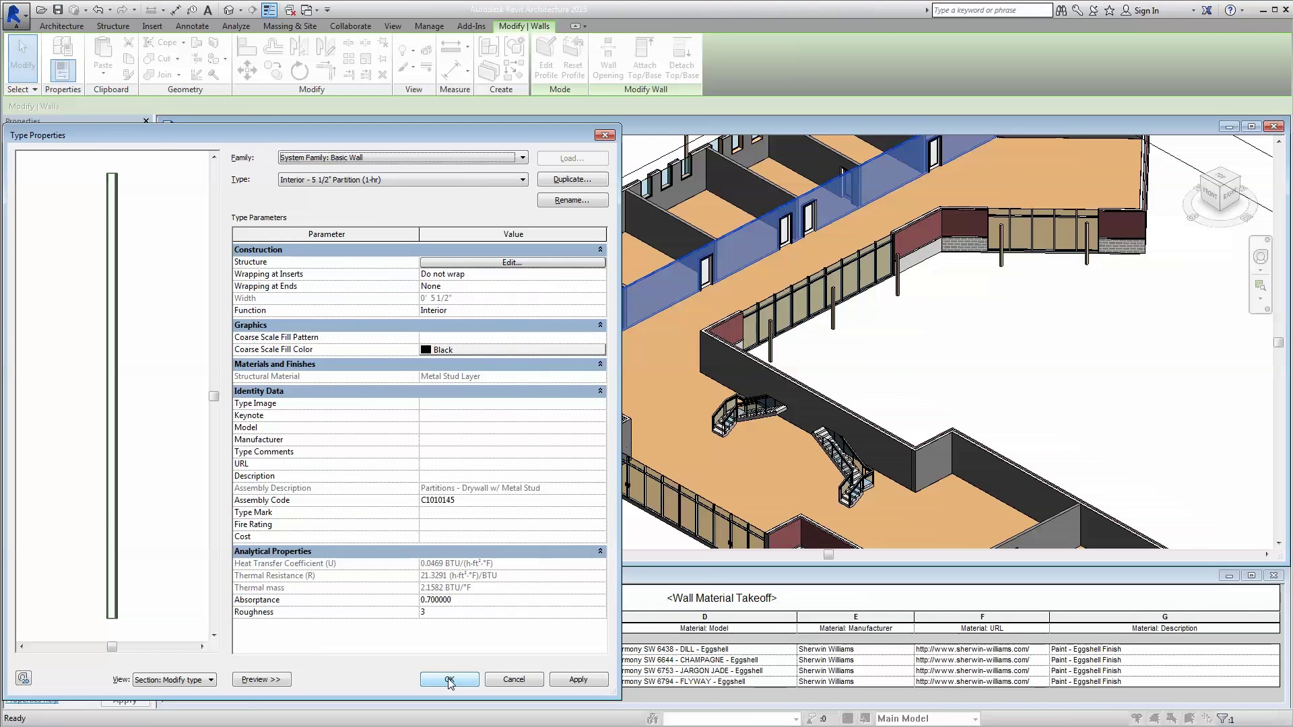
left_click(449, 680)
left_click(477, 508)
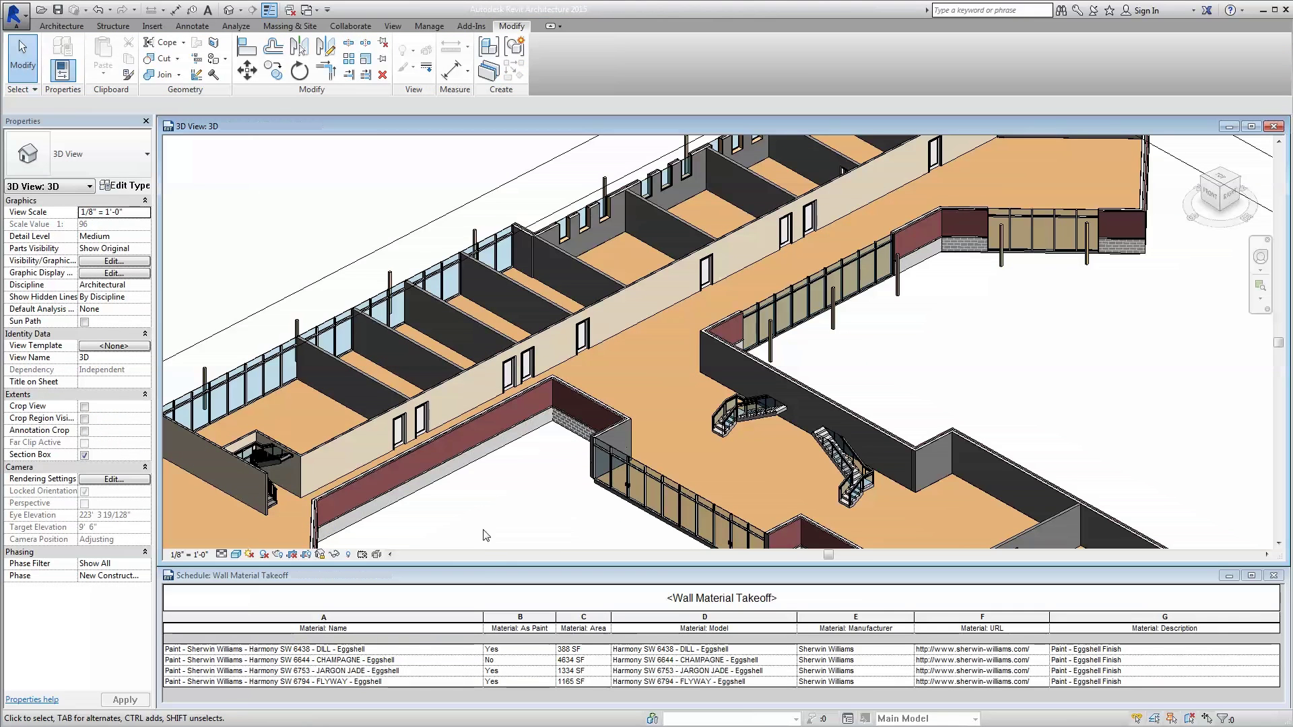
Step: Paint the dark back wall FLYWAY blue and the grey windowed wall BANANA CREAM
left_click(510, 664)
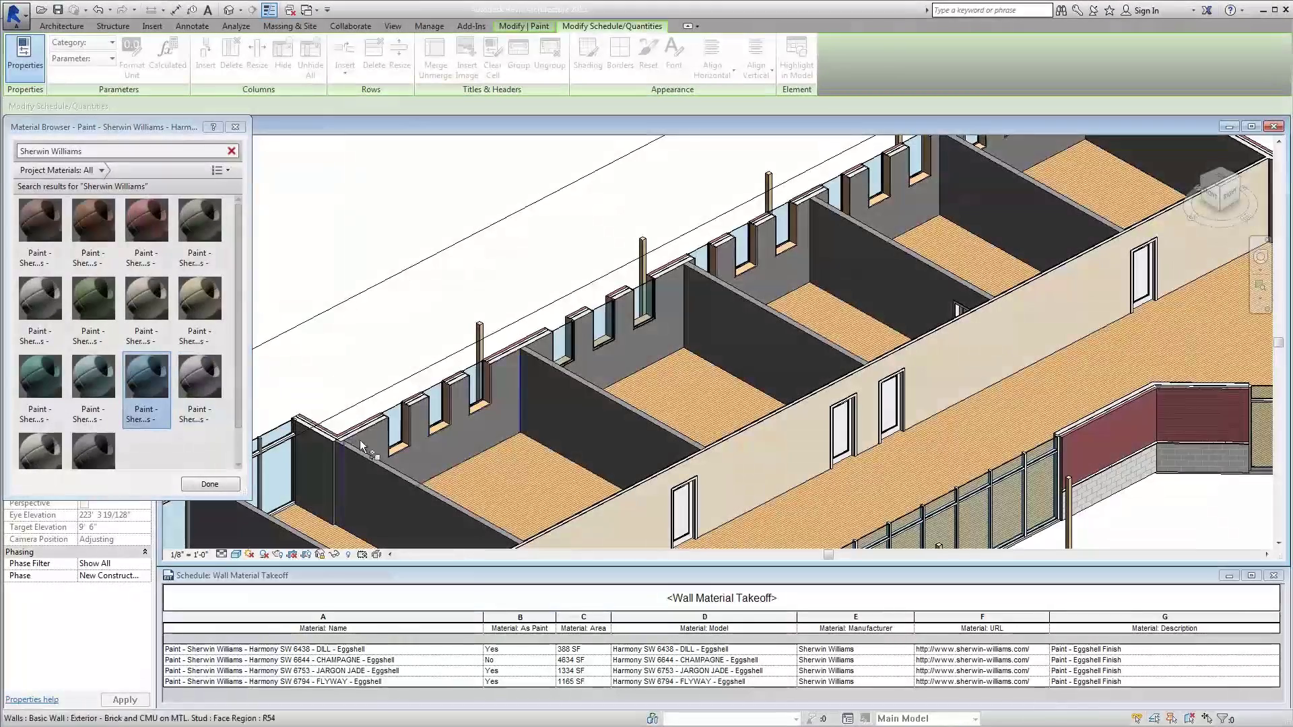
left_click(551, 424)
left_click(199, 298)
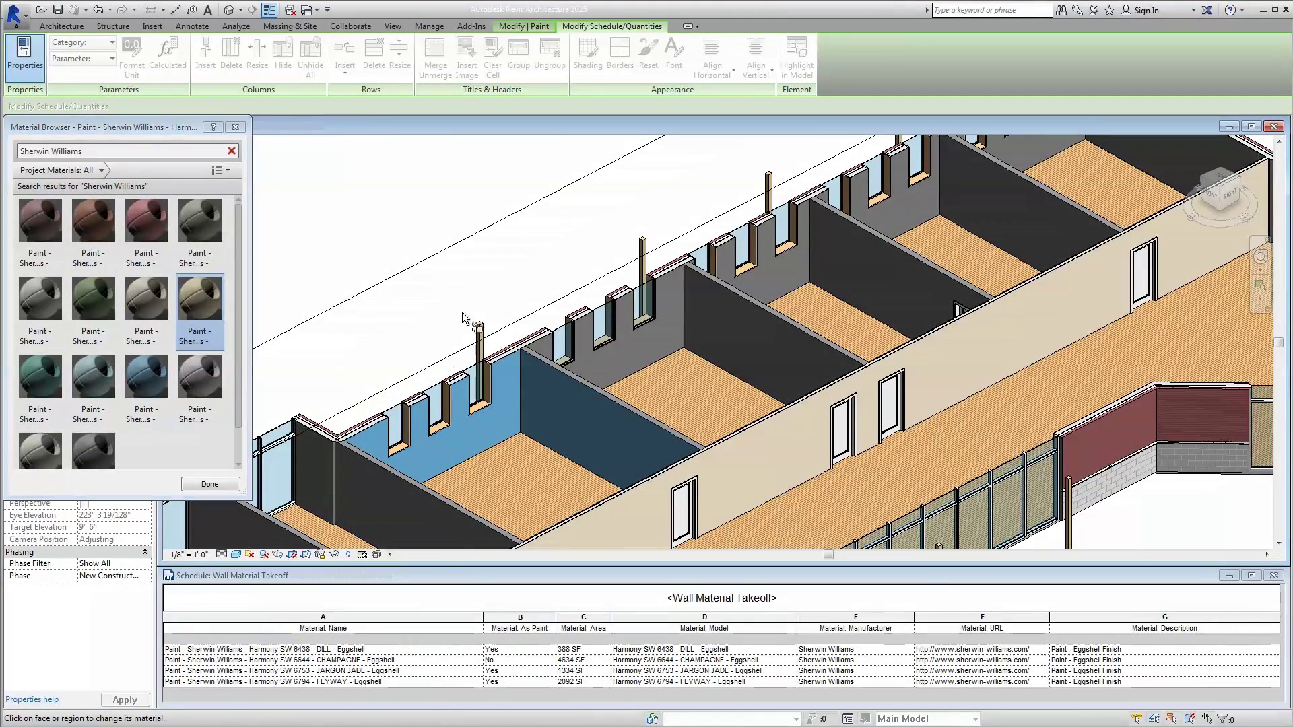
left_click(596, 364)
Step: Paint a dark partition wall DILL green and a grey wall ROSE BROCADE
mouse_move(652, 350)
middle_mouse_down()
mouse_move(692, 350)
mouse_move(431, 437)
middle_mouse_up()
left_click(101, 309)
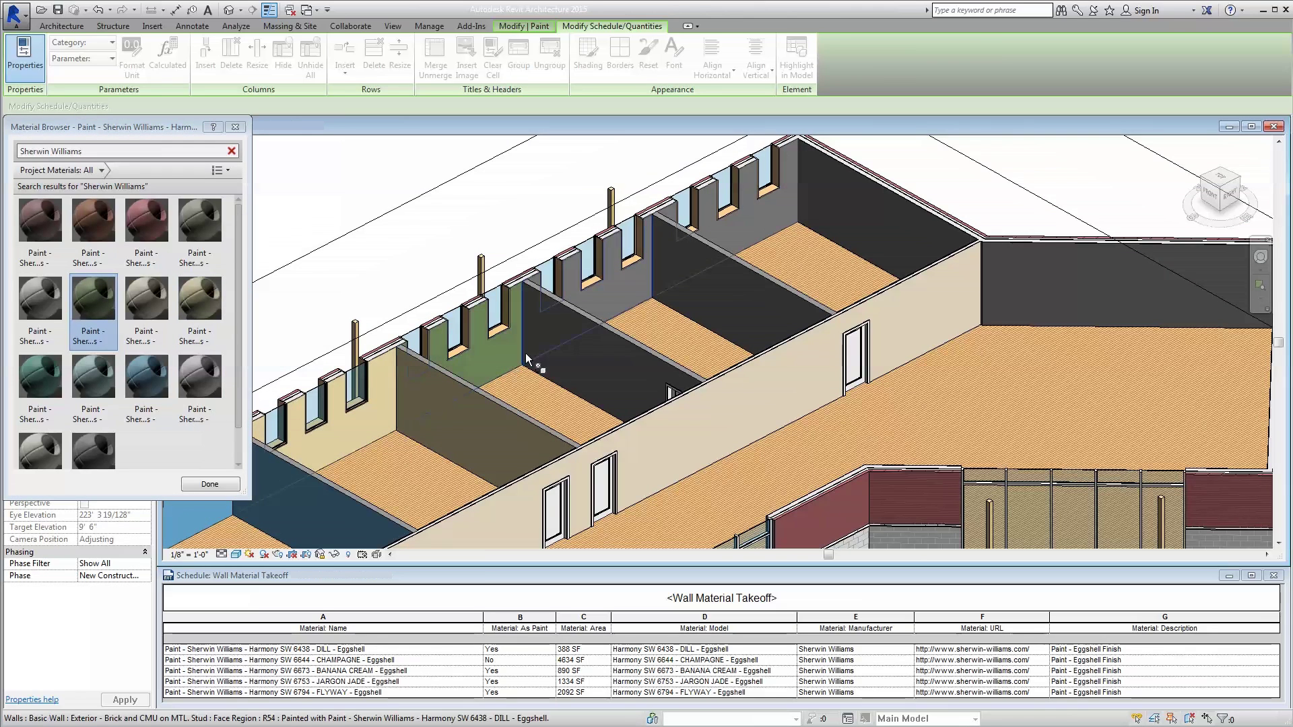
left_click(547, 349)
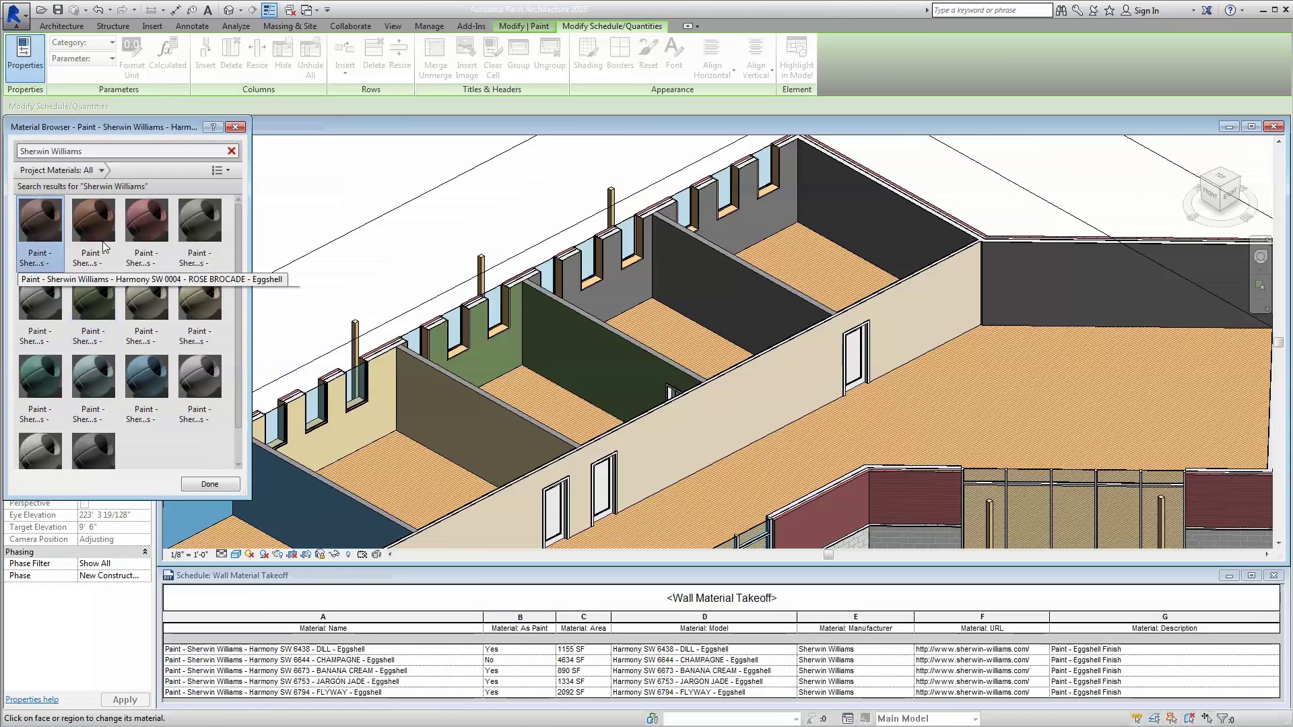
left_click(547, 287)
mouse_move(687, 289)
middle_mouse_down()
mouse_move(620, 366)
mouse_move(431, 419)
middle_mouse_up()
scroll(44, 453, "down", 2)
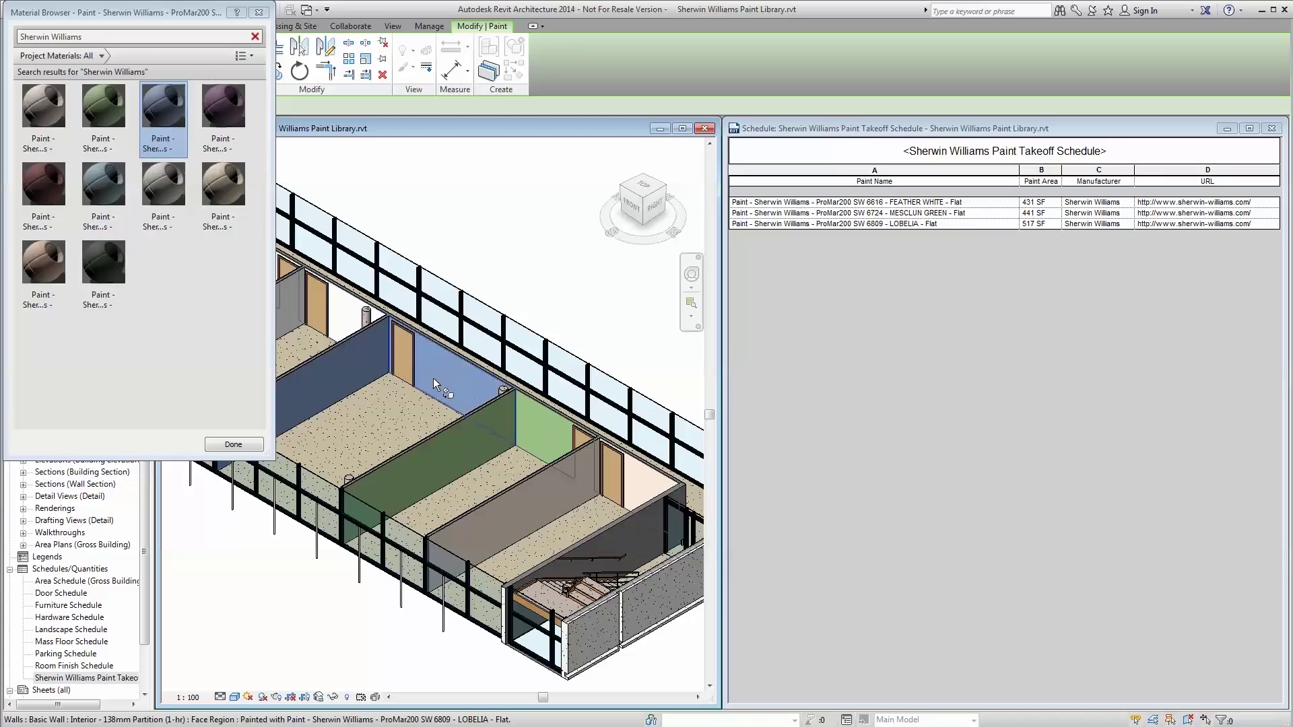
Step: Paint a partition wall face VIGOROUS VIOLET and the dark back wall FLYWAY blue
middle_click_drag(434, 386, 609, 442)
left_click(216, 106)
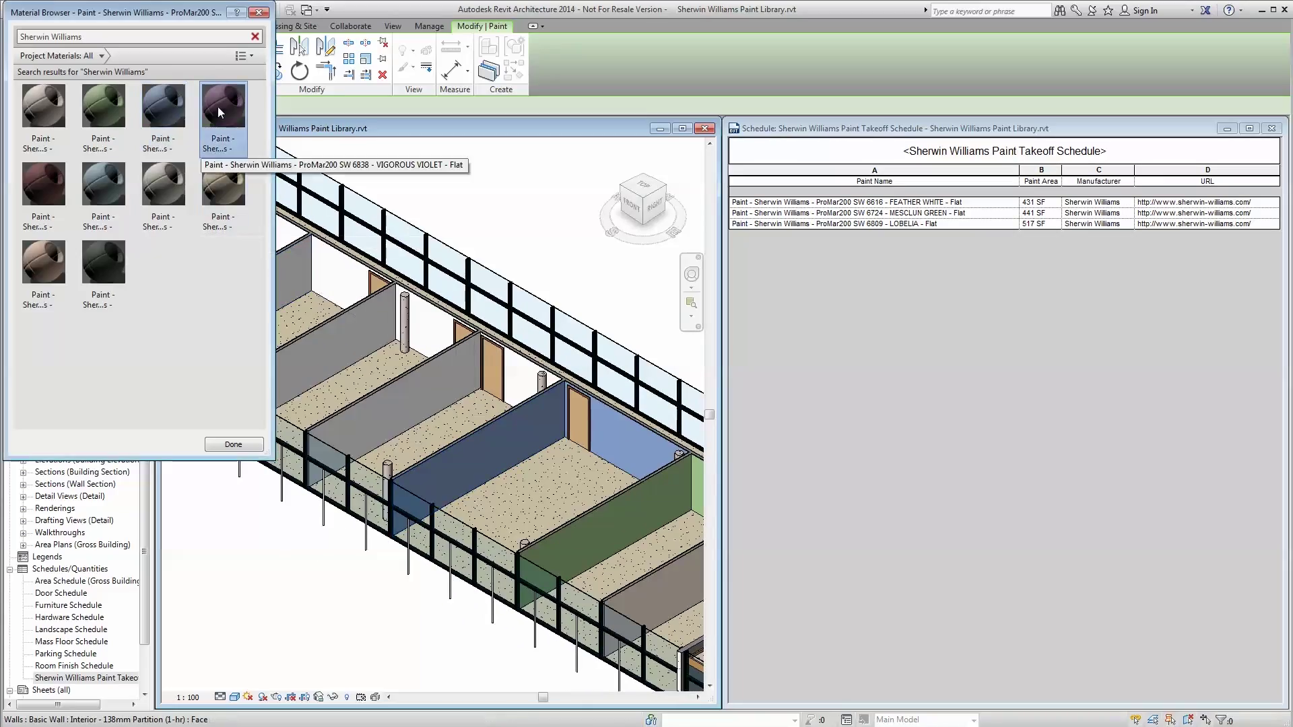
left_click(465, 392)
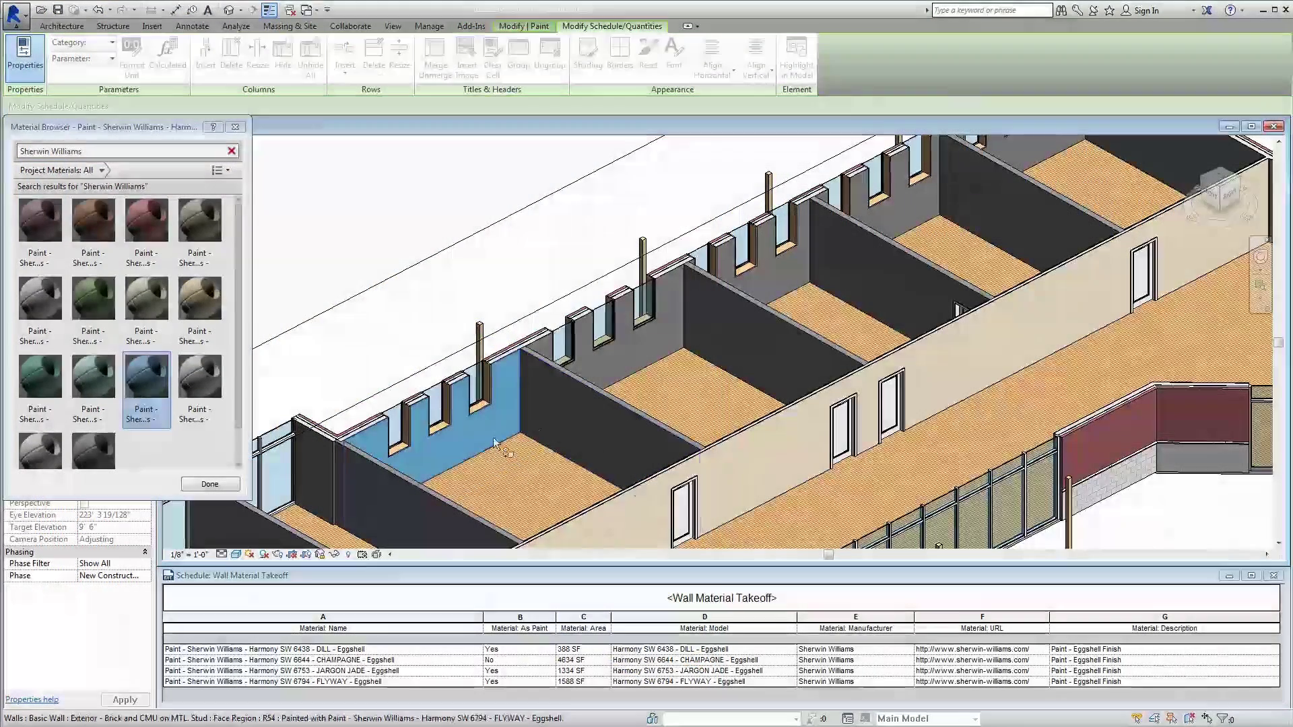
left_click(551, 424)
Step: Paint the grey windowed wall BANANA CREAM and a dark corridor partition wall DILL green
left_click(207, 300)
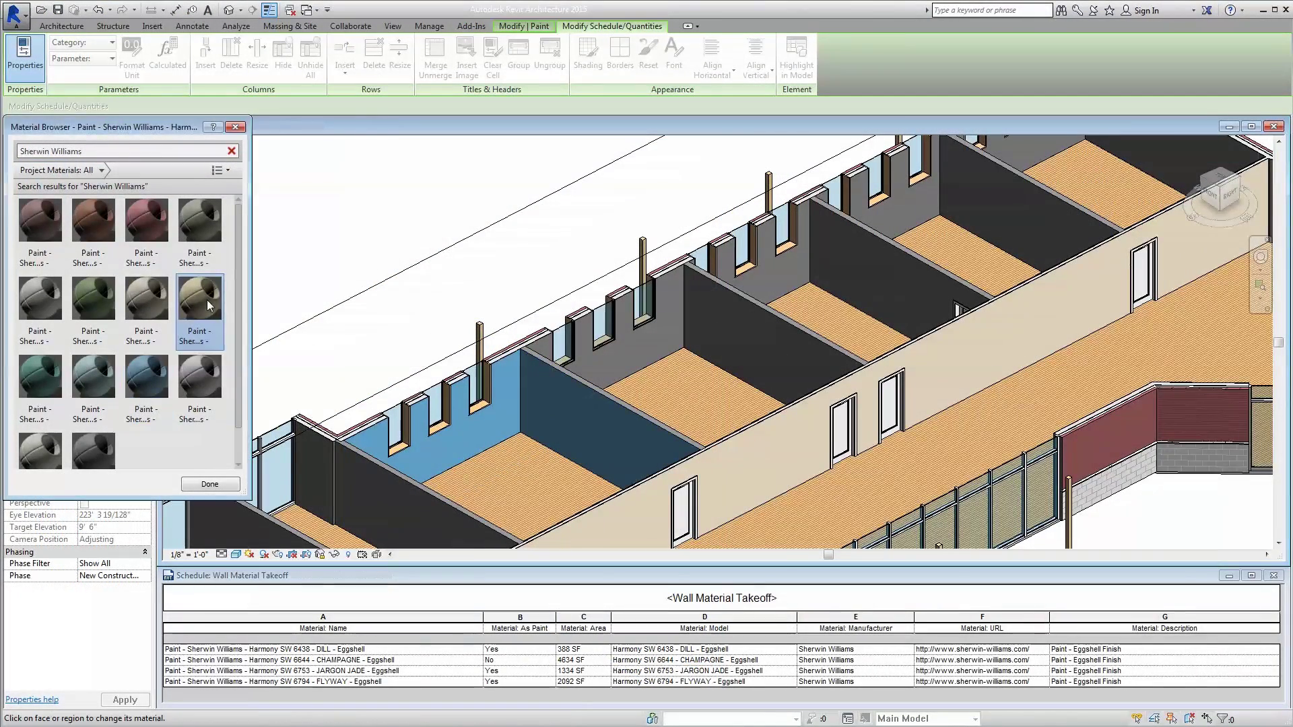
left_click(592, 357)
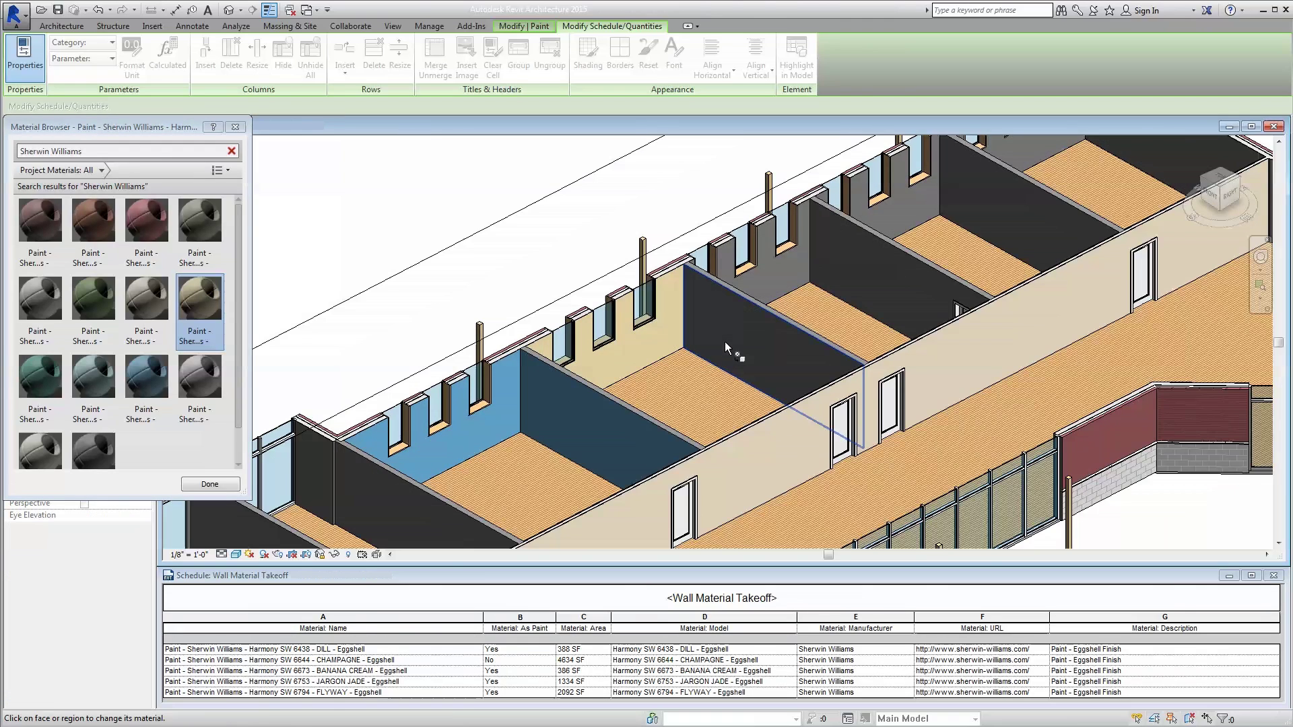
middle_click_drag(724, 342, 452, 433)
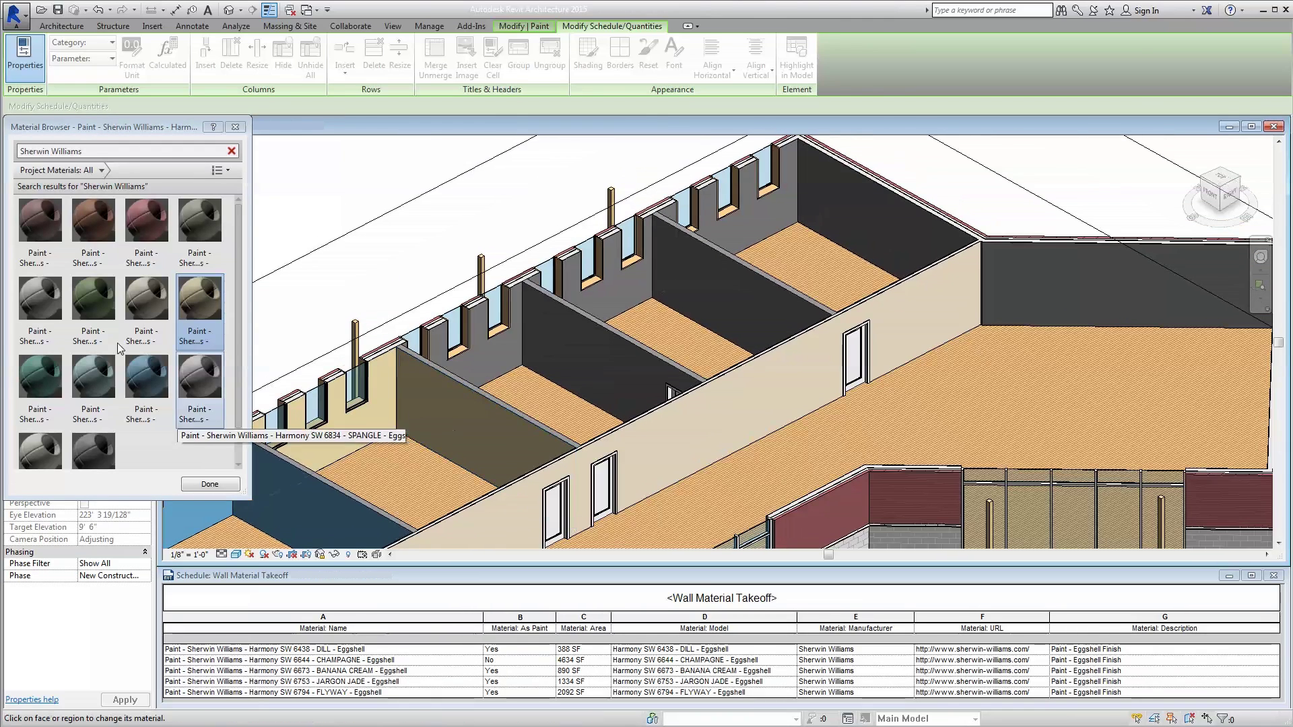
left_click(108, 323)
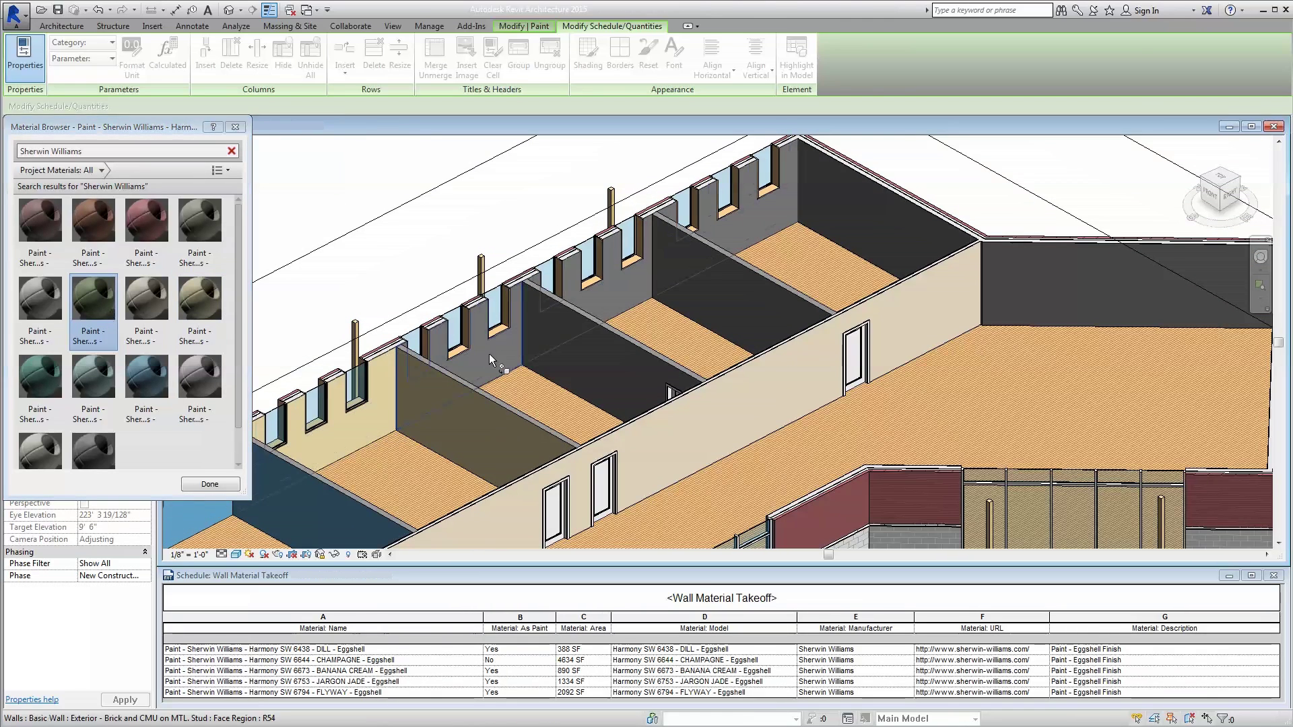
left_click(536, 351)
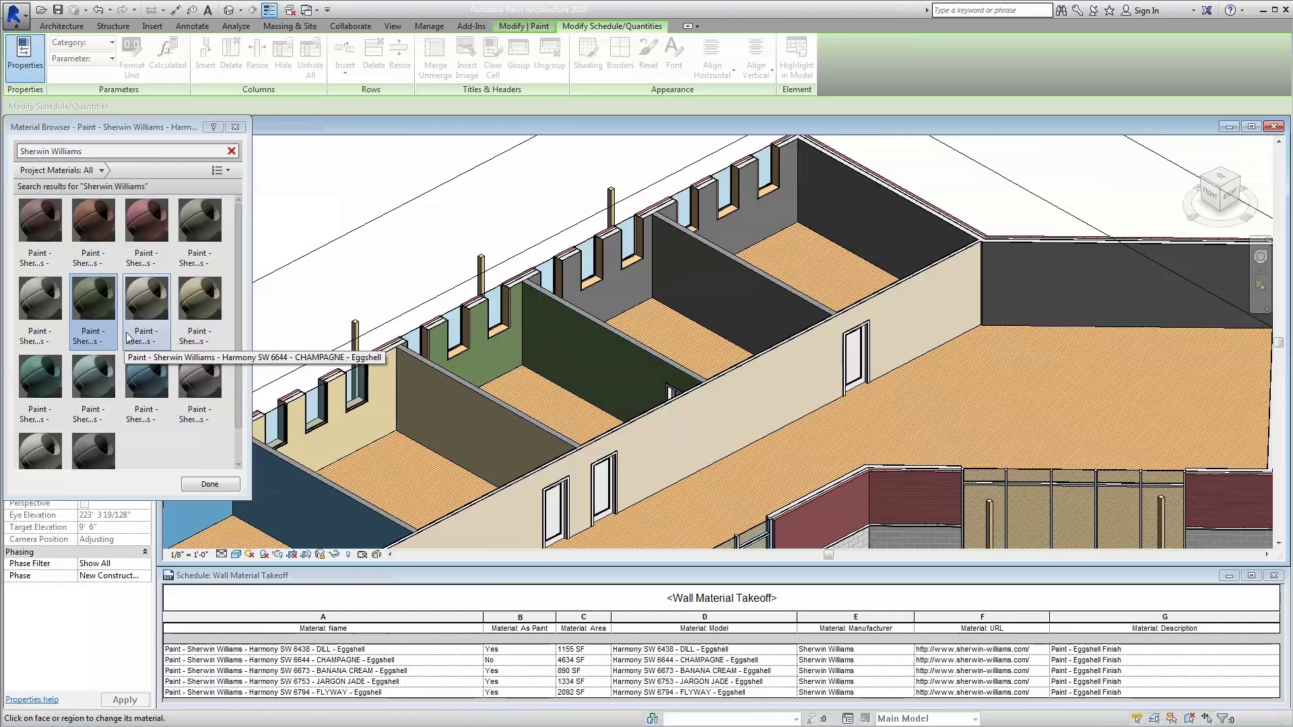
left_click(55, 242)
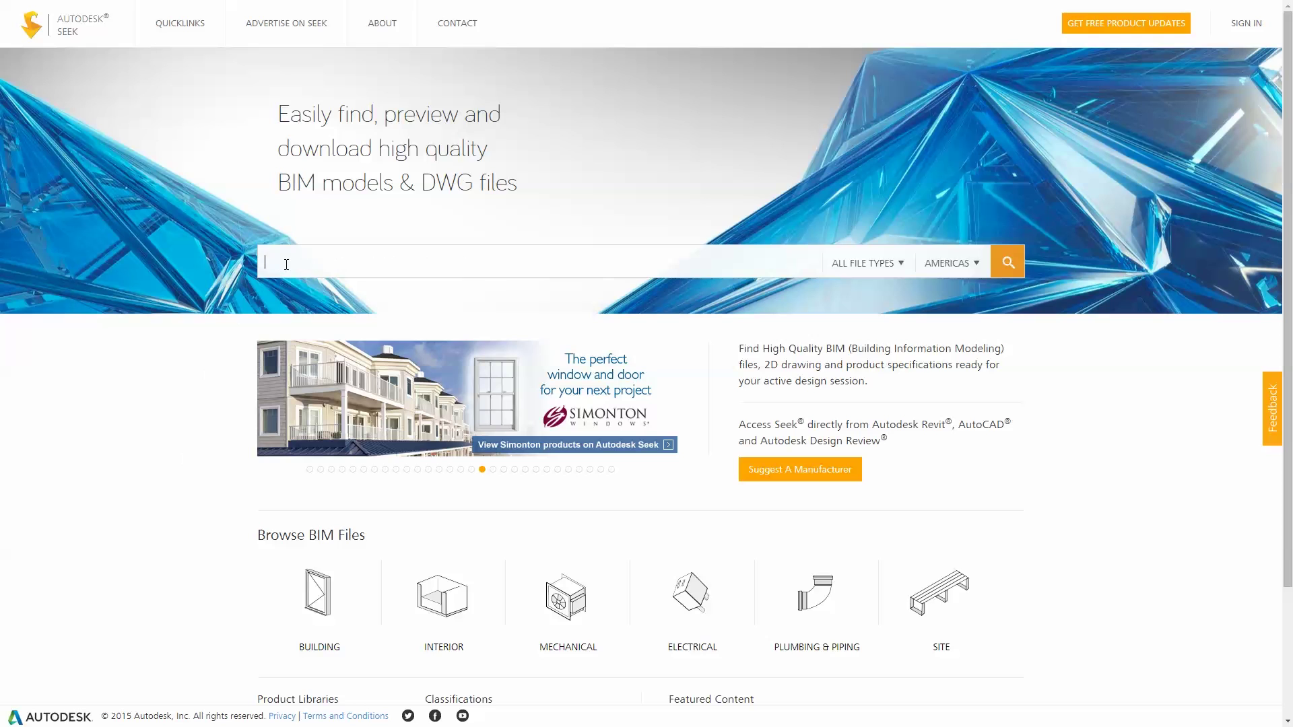
Step: Search Autodesk Seek for 'Sherwin Williams' and scroll through the manufacturer's 10 paint product results
type("Sherwi")
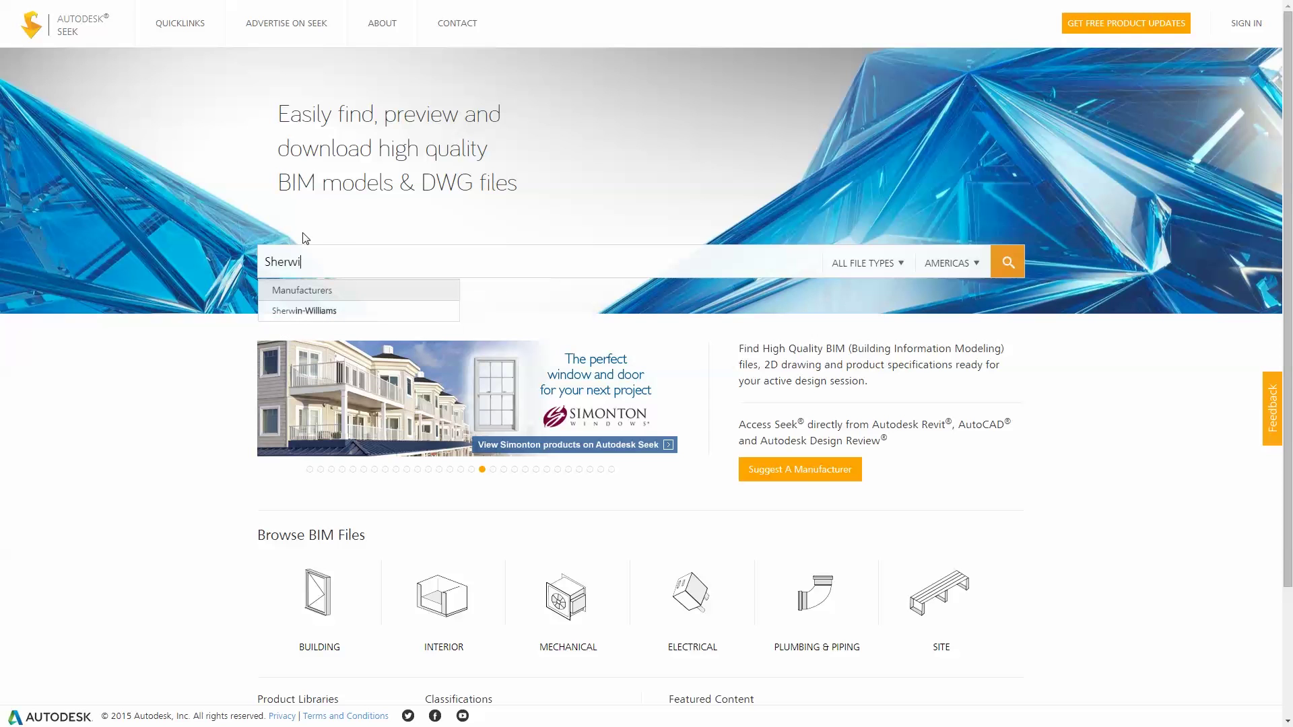
type("n Williams")
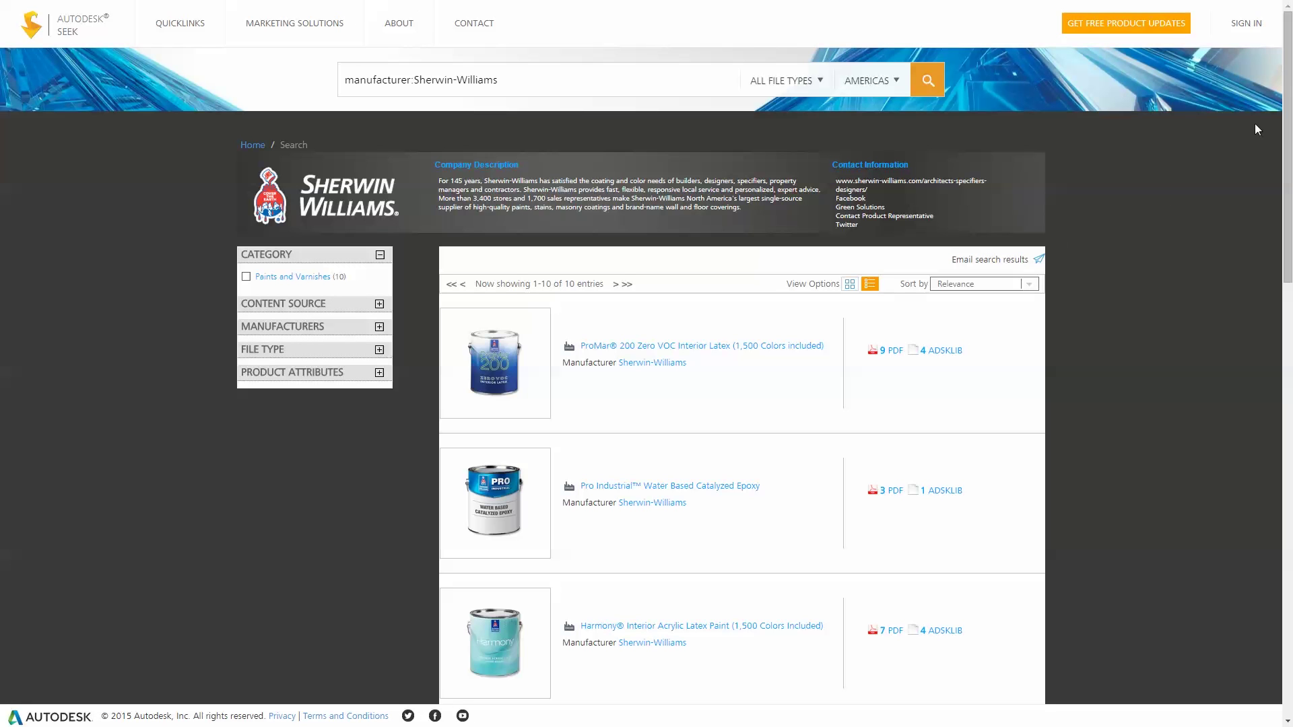
scroll(740, 404, "down", 4)
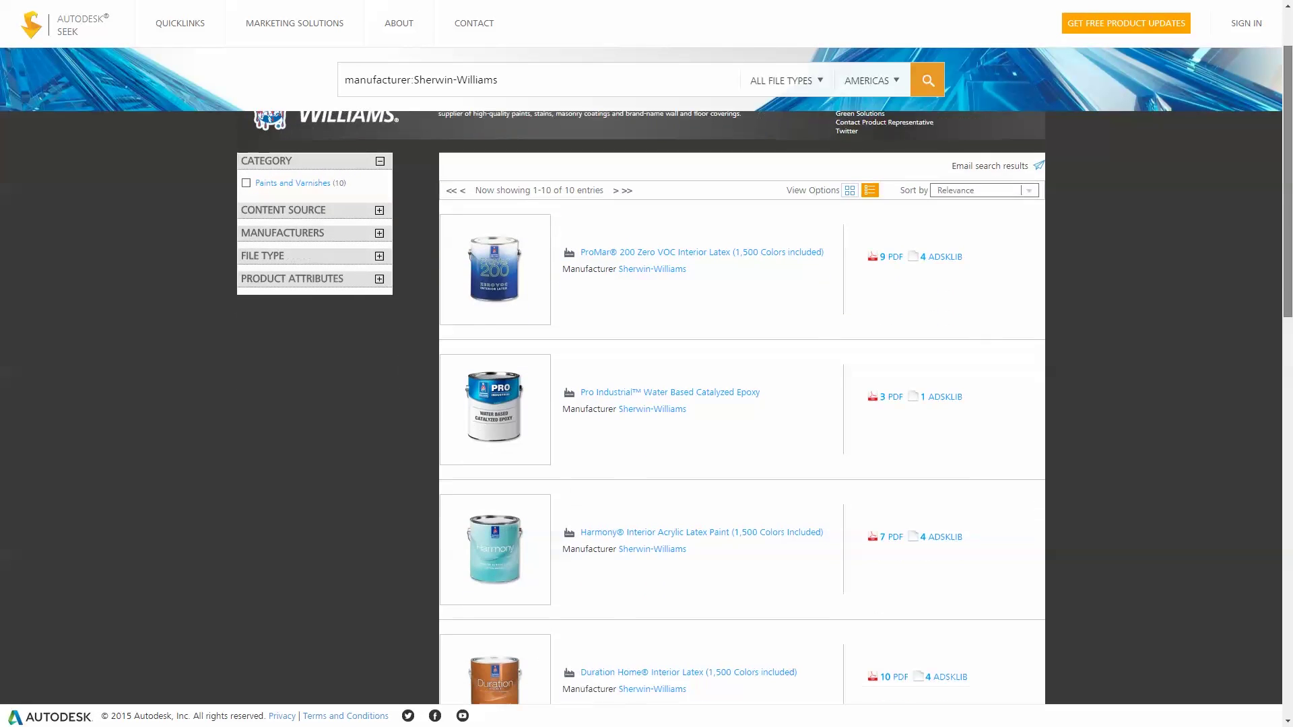
scroll(741, 404, "down", 6)
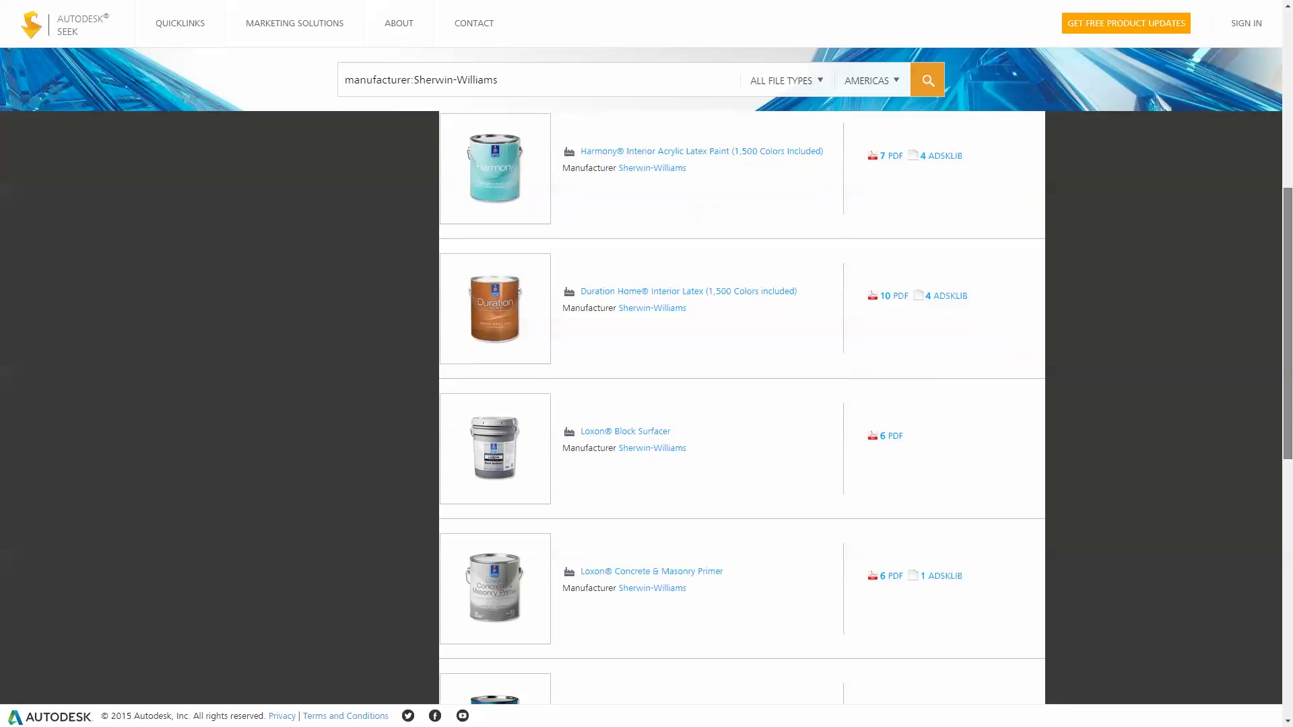
scroll(741, 404, "down", 6)
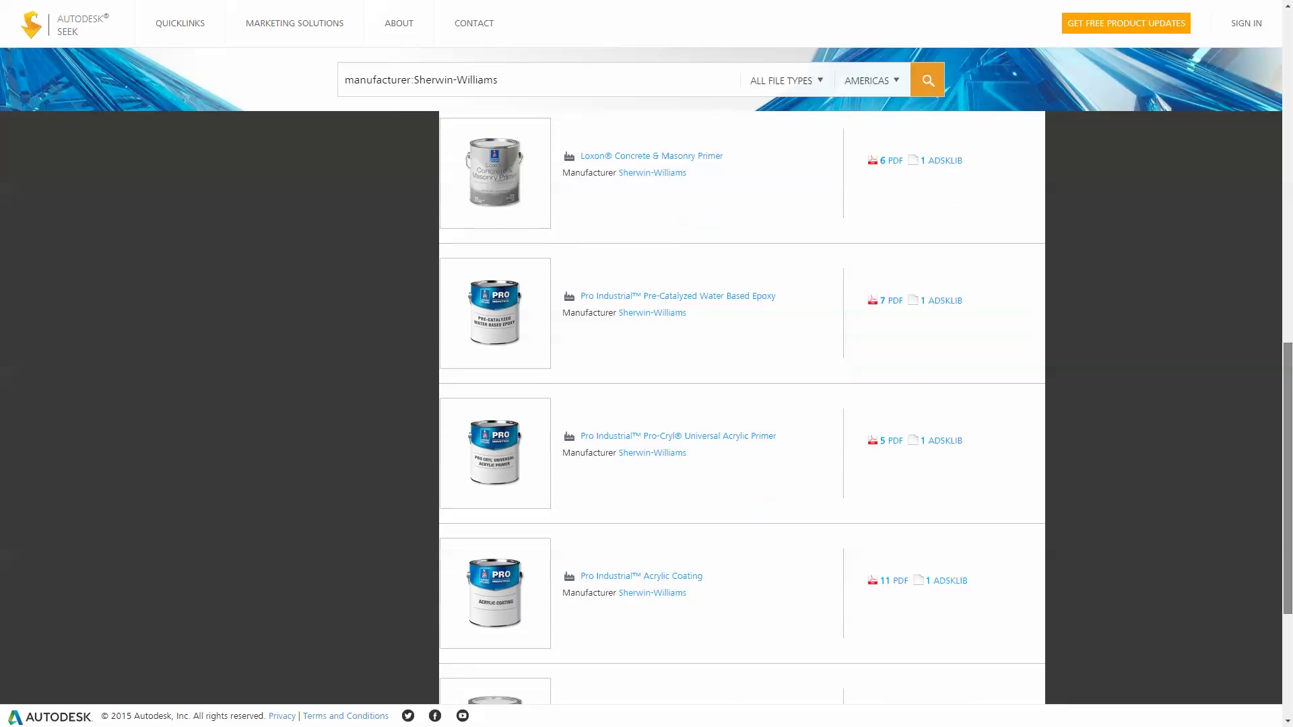
scroll(740, 404, "down", 1)
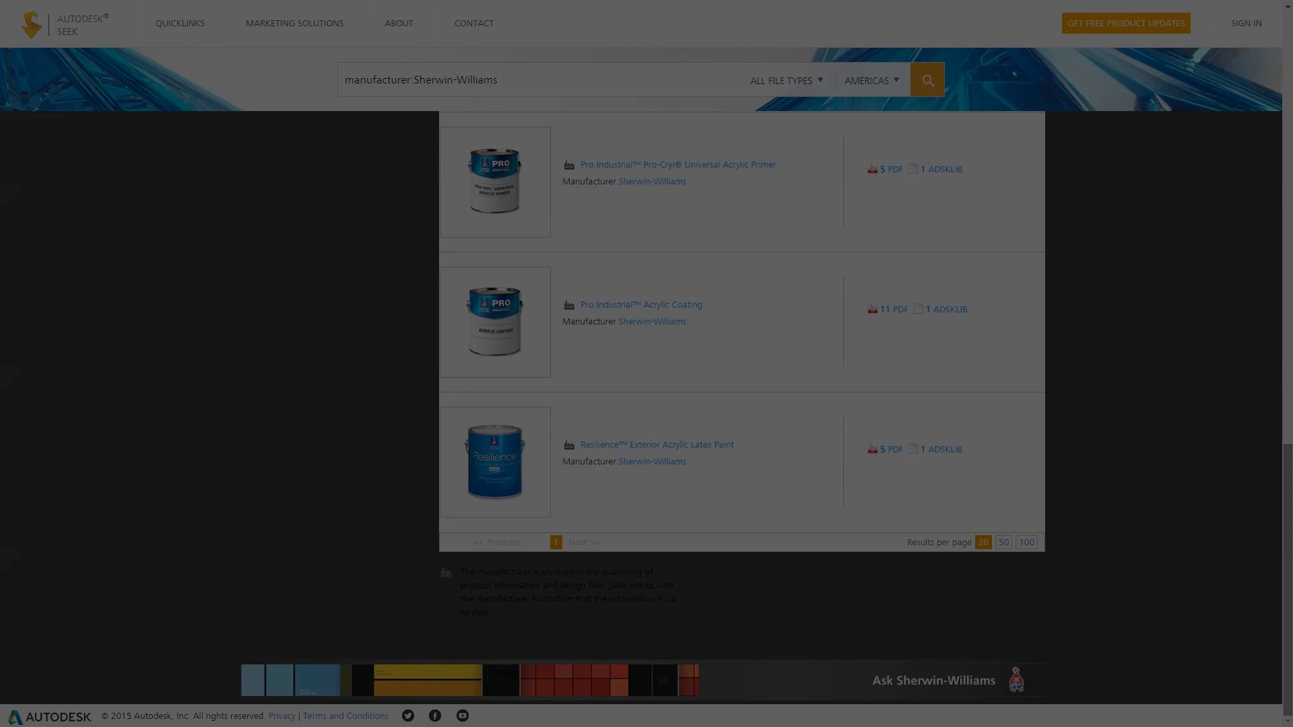